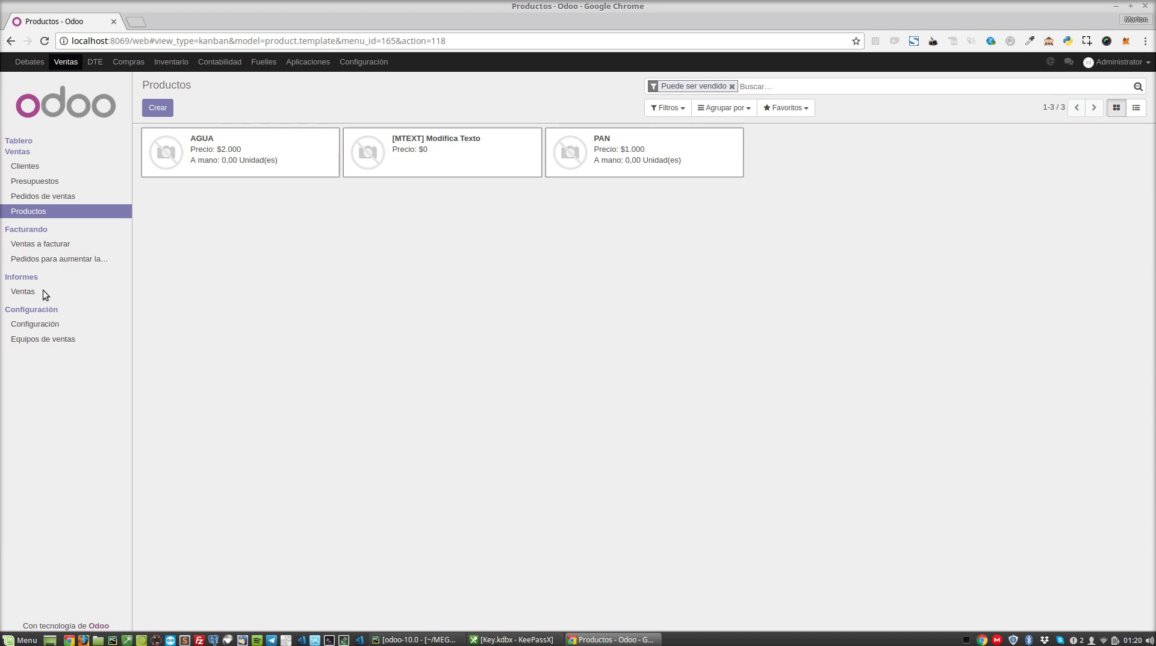
# Create a new sales order, choose the customer and add AGUA as the first order line.
pyautogui.click(42, 202)
pyautogui.click(170, 112)
pyautogui.click(536, 204)
pyautogui.click(535, 219)
pyautogui.click(434, 361)
pyautogui.click(443, 385)
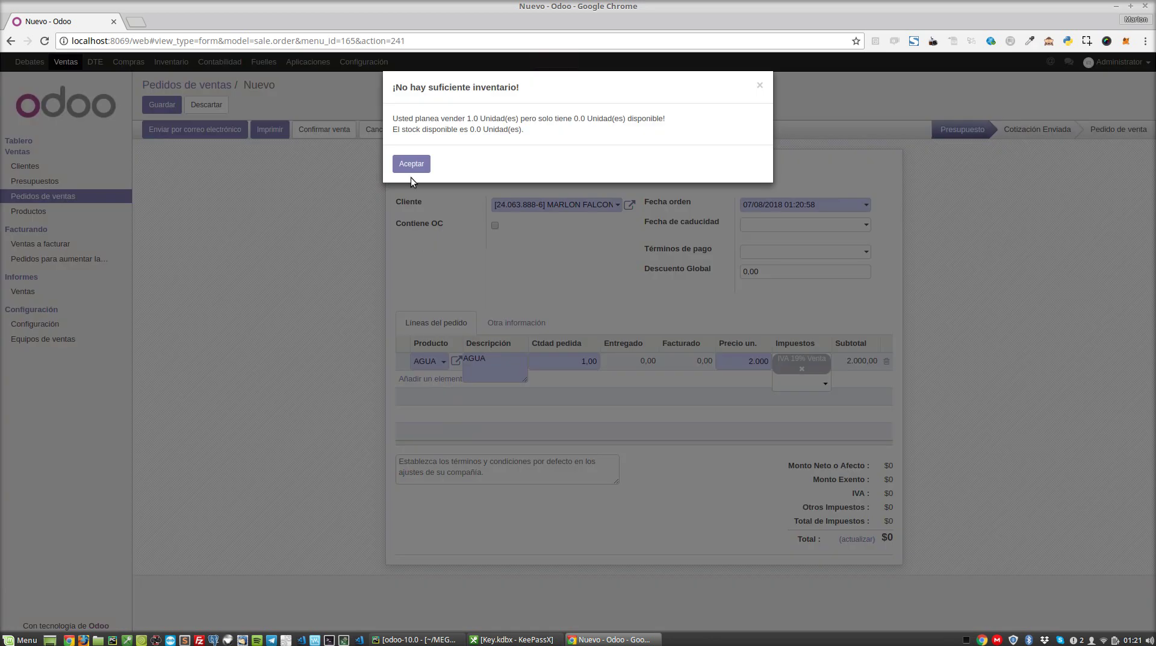
pyautogui.click(411, 164)
# Add PAN as the second line of the sales order.
pyautogui.click(435, 378)
pyautogui.click(433, 426)
pyautogui.click(408, 161)
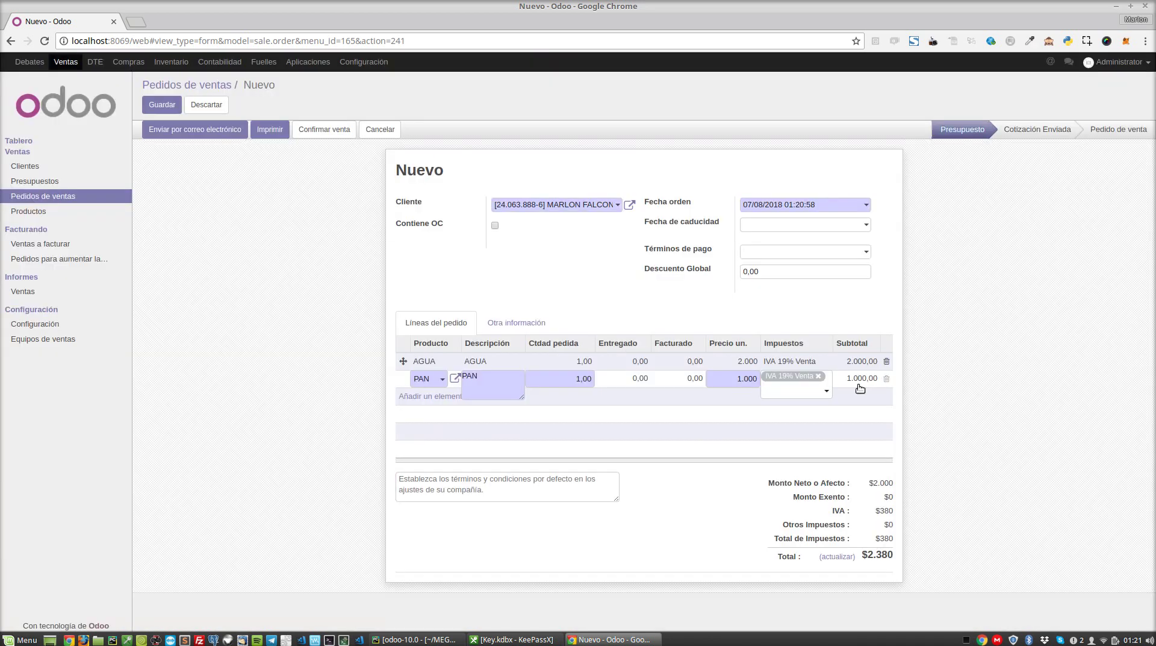
# Set the ordered quantity to 5 for AGUA and 4 for PAN.
pyautogui.click(583, 361)
pyautogui.write('5')
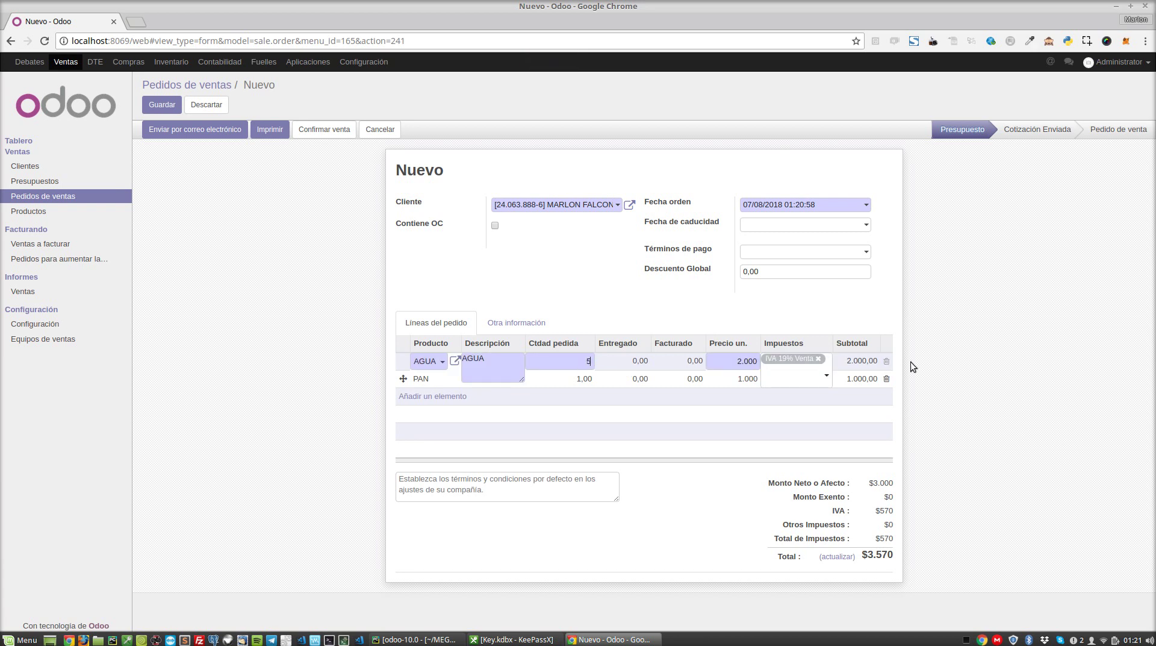
pyautogui.click(598, 367)
pyautogui.click(412, 163)
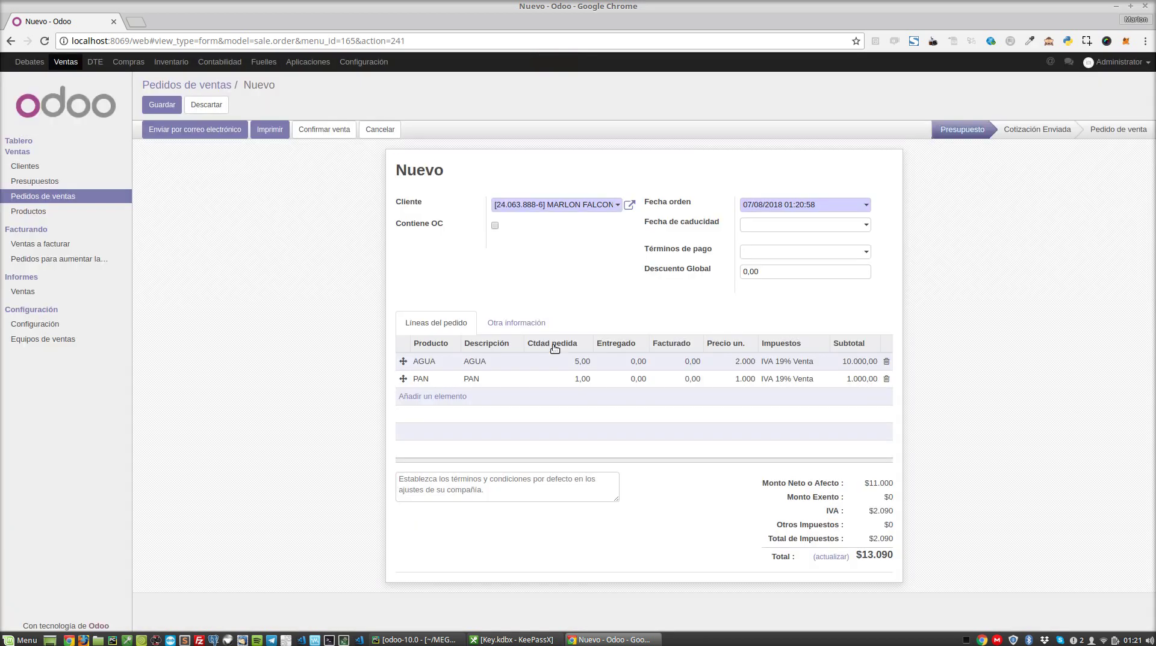
pyautogui.click(575, 379)
pyautogui.write('4')
pyautogui.click(997, 377)
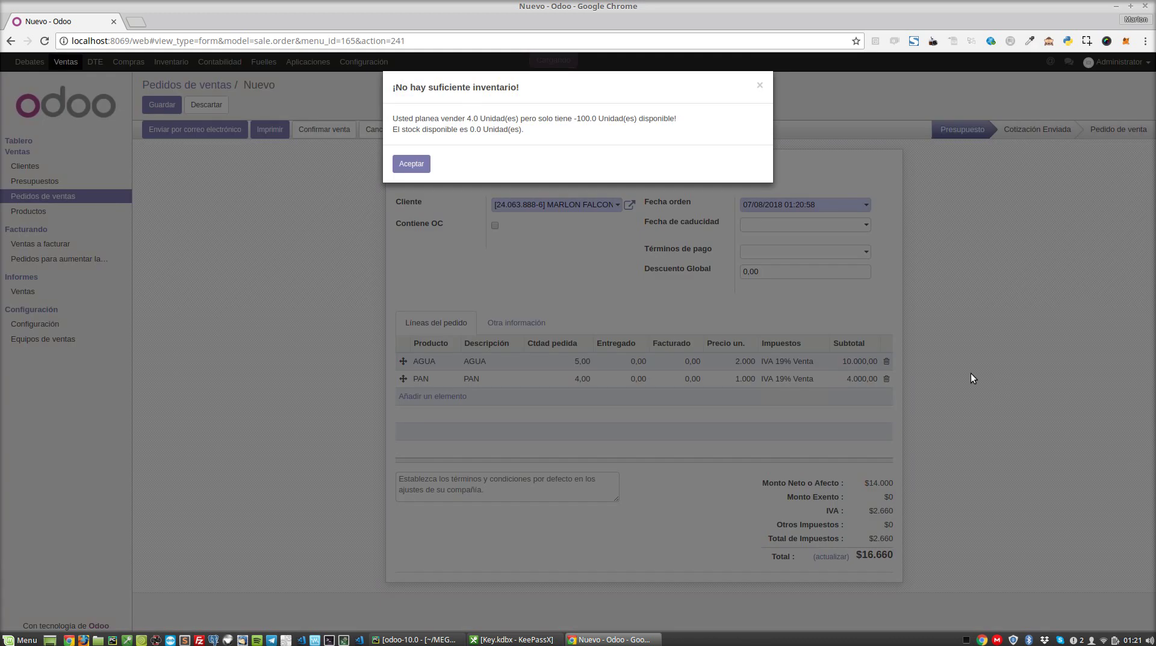
pyautogui.click(411, 164)
# Save and confirm the sales order, and open its delivery's barcode section in edit mode.
pyautogui.click(162, 105)
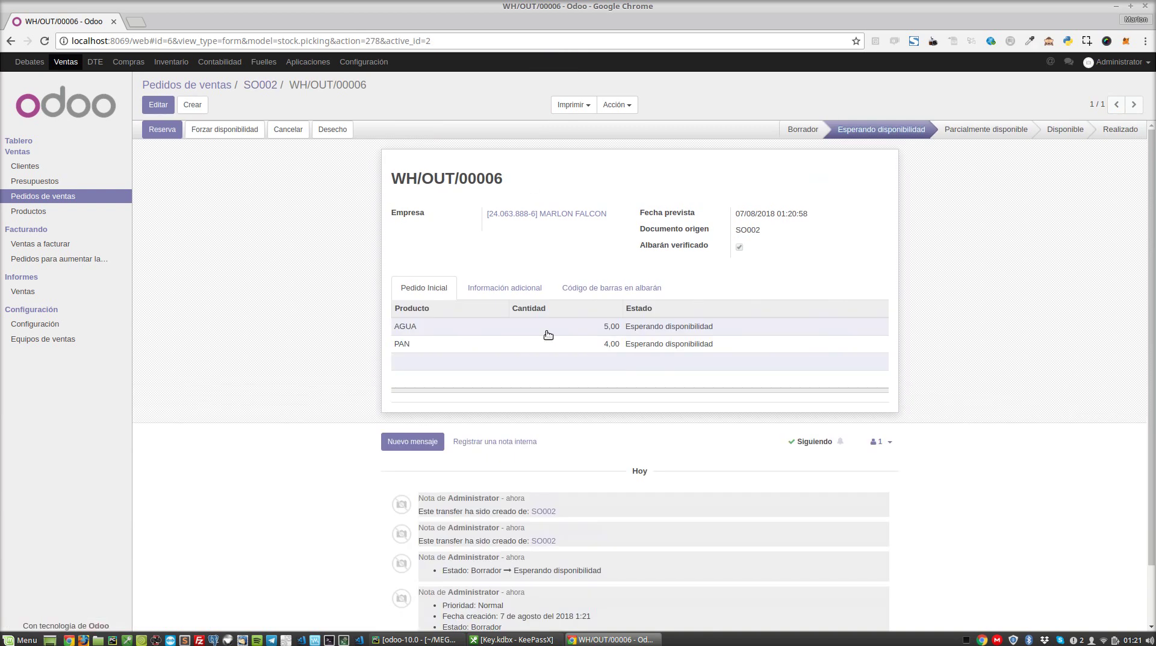
pyautogui.click(155, 106)
pyautogui.click(605, 297)
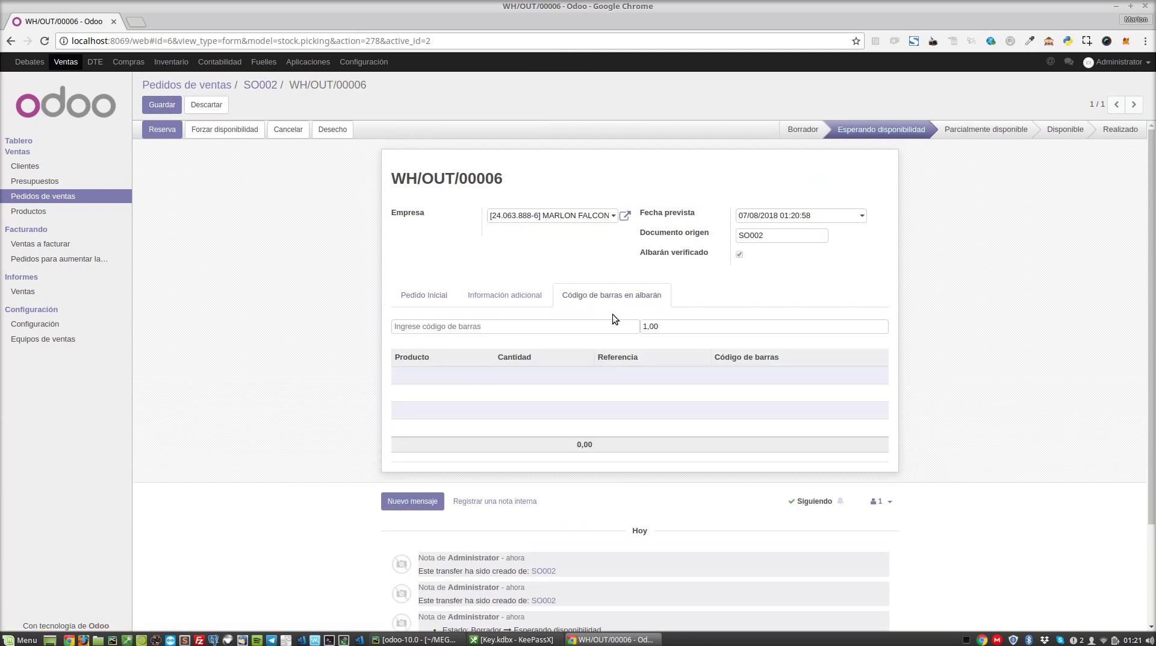
# Open the product catalogue in a new browser tab and save 123 as AGUA's internal reference.
pyautogui.rightClick(30, 212)
pyautogui.click(56, 218)
pyautogui.click(171, 23)
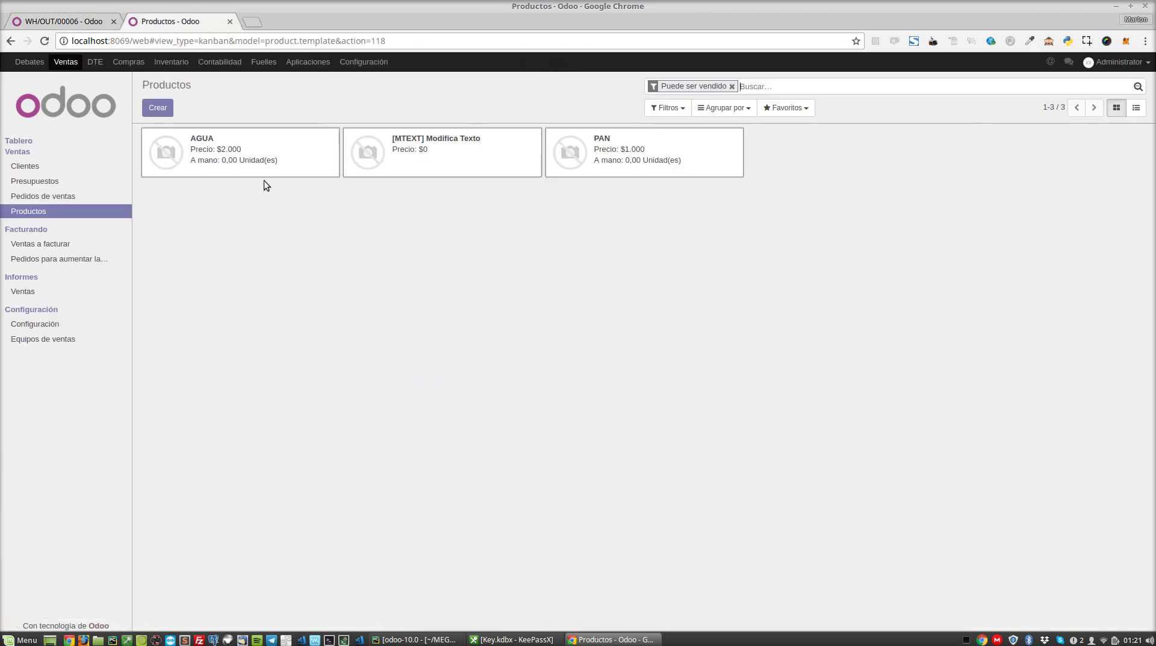
pyautogui.click(292, 158)
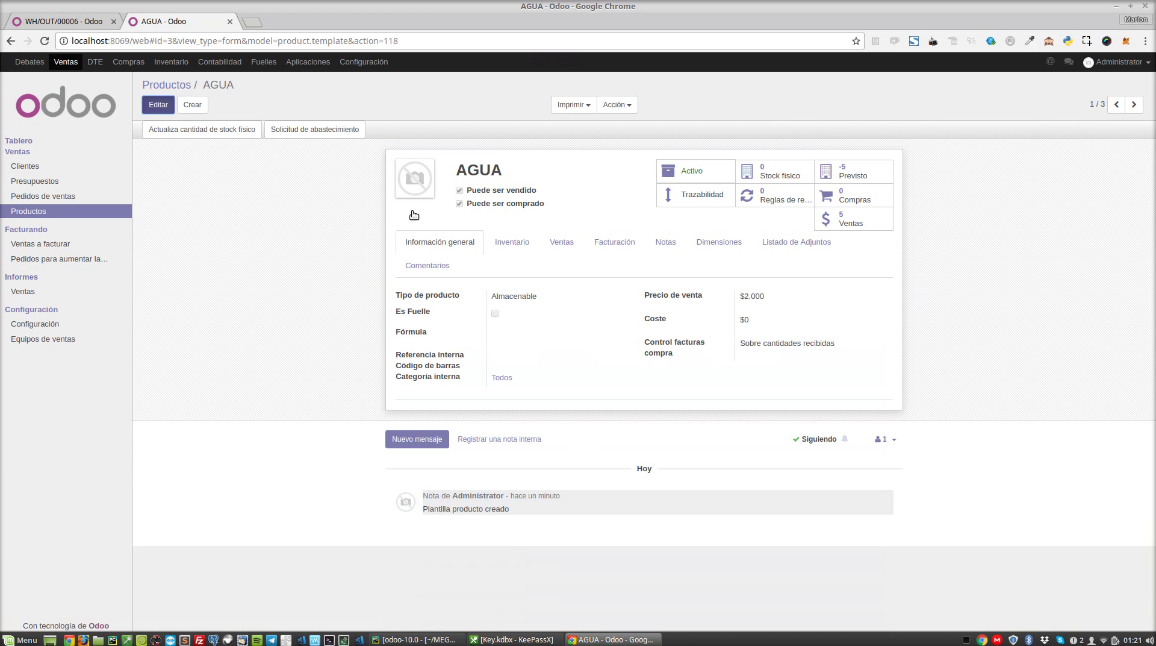
pyautogui.click(159, 105)
pyautogui.click(520, 391)
pyautogui.write('123')
pyautogui.click(164, 108)
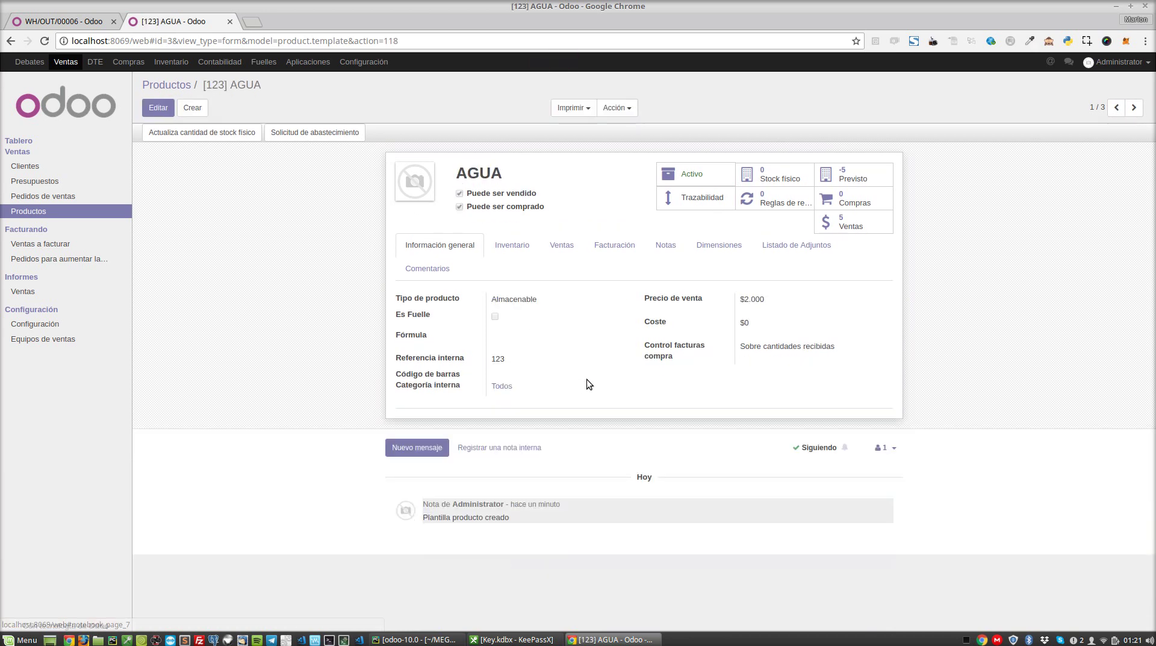
# Open the PAN product record and select its barcode.
pyautogui.click(166, 85)
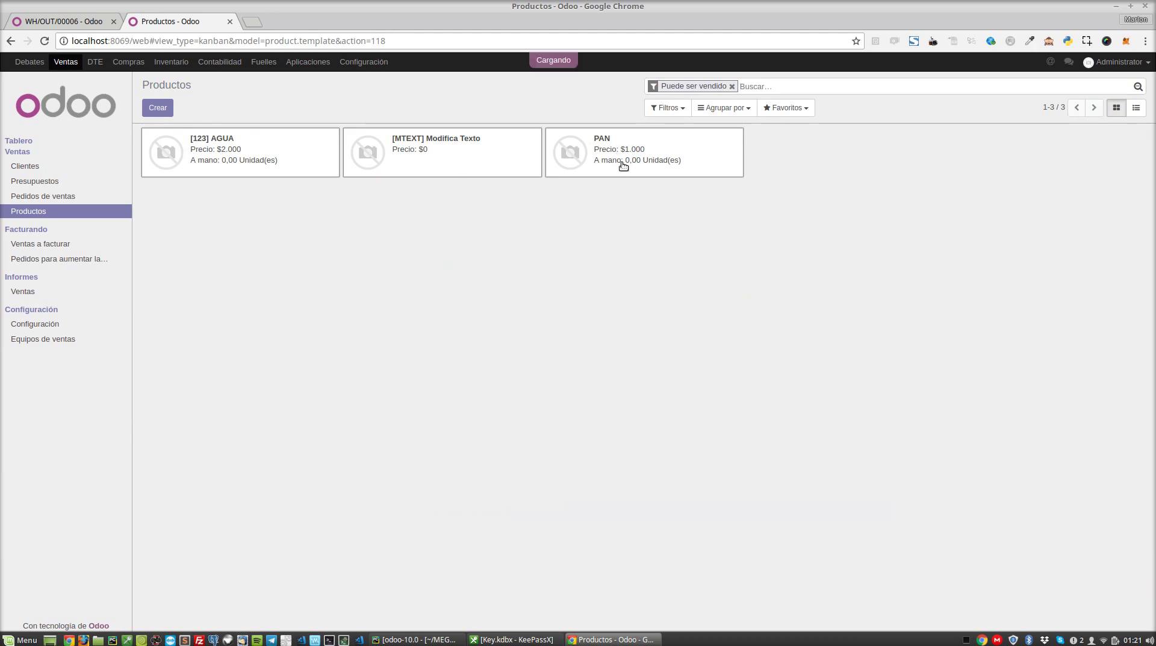
pyautogui.click(619, 155)
pyautogui.moveTo(491, 367); pyautogui.dragTo(535, 367)
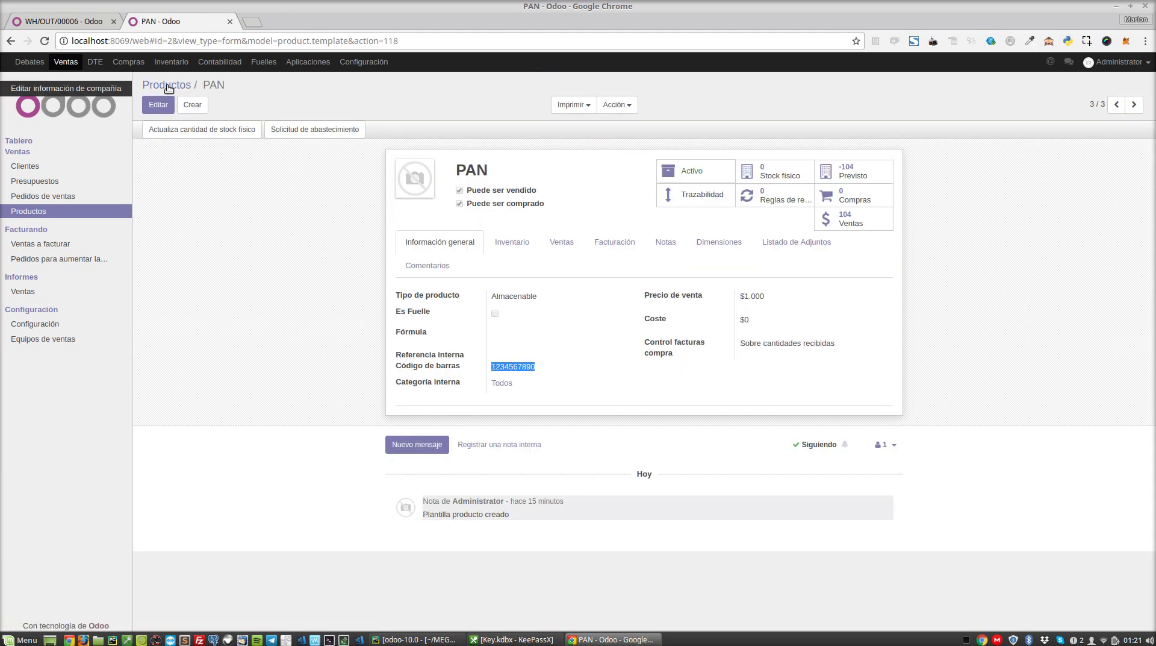
# Open the older delivery of 100 PAN from the inventory transfers and examine its barcode section in edit mode.
pyautogui.click(174, 67)
pyautogui.click(65, 169)
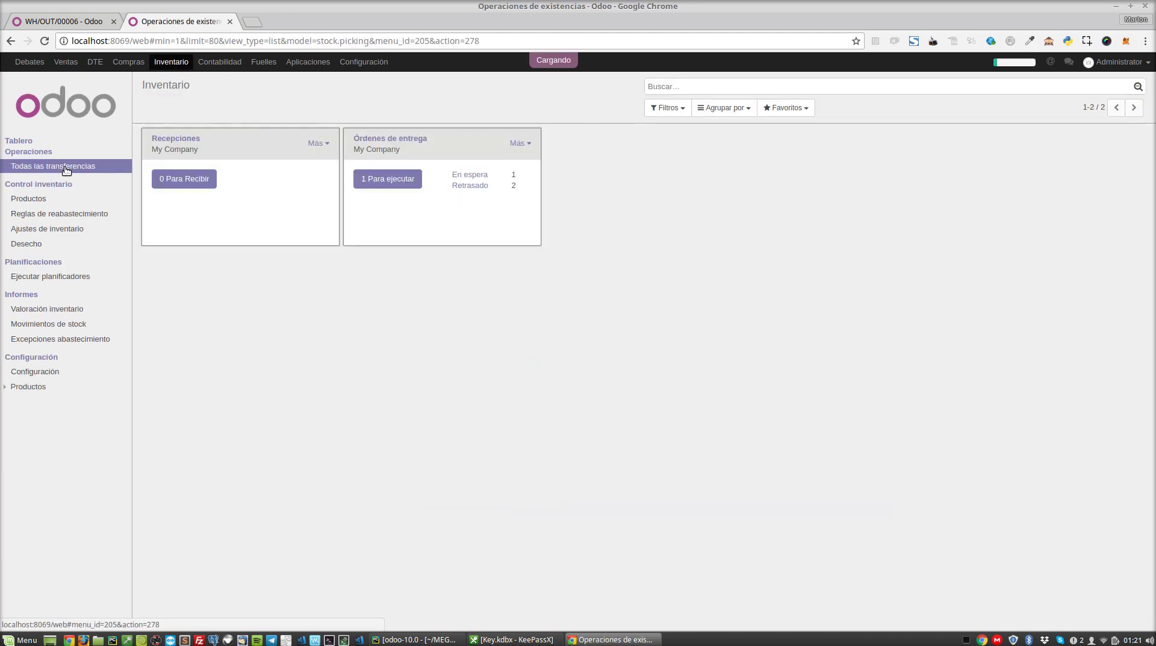
pyautogui.click(292, 156)
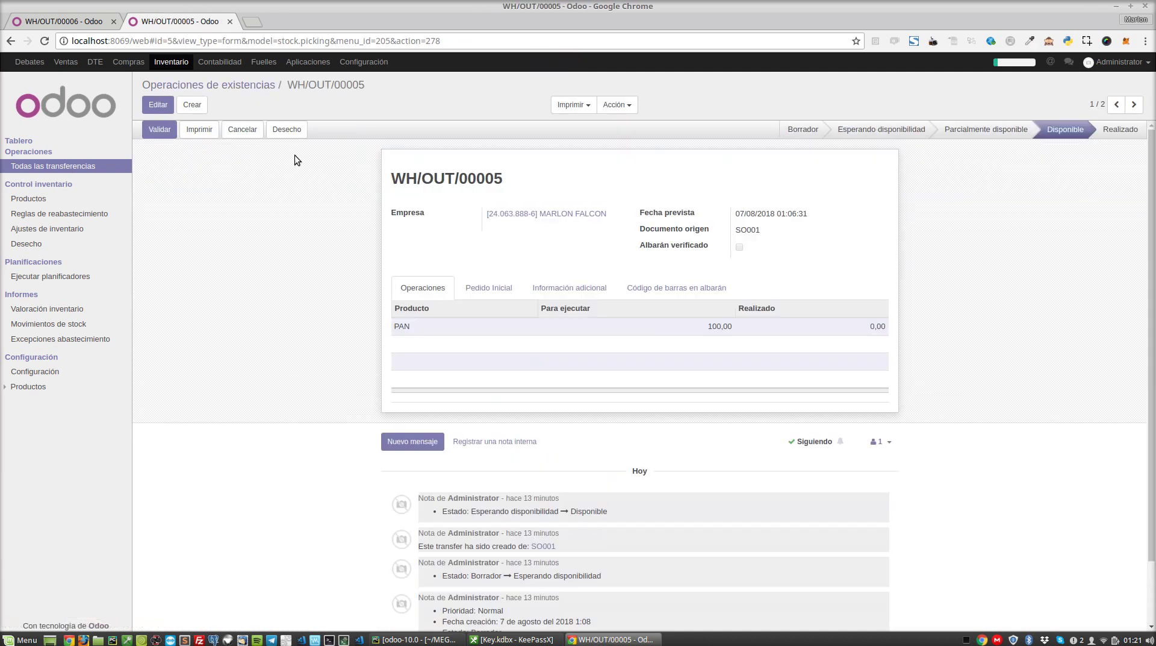
pyautogui.hotkey('alt', 'a')
pyautogui.click(640, 295)
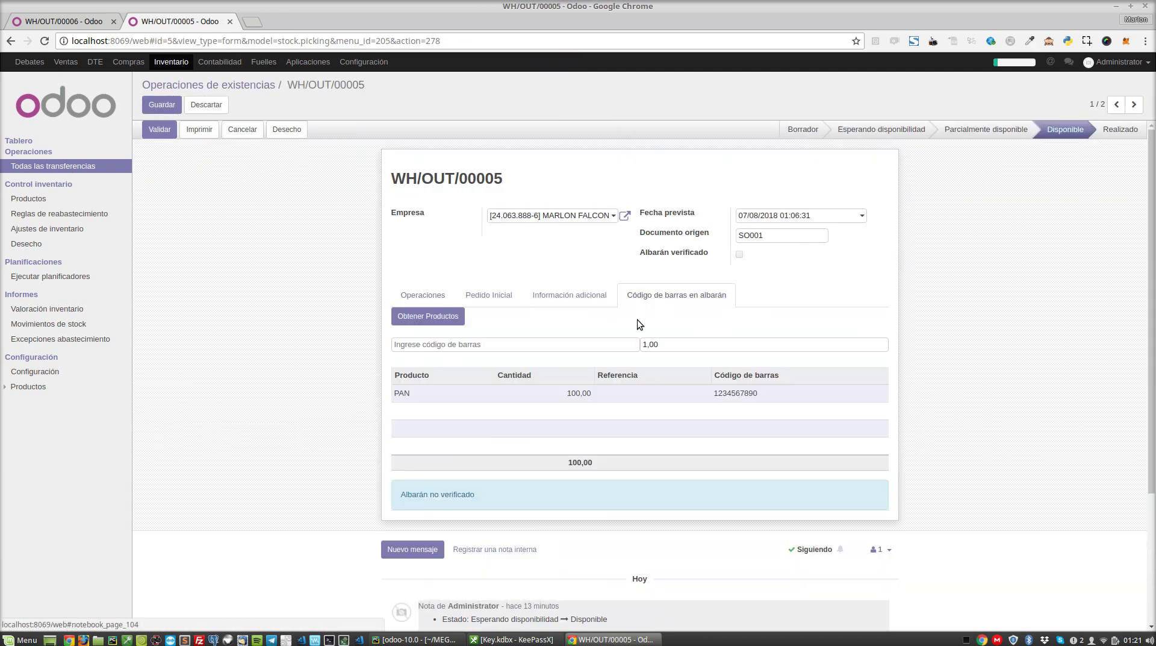
pyautogui.click(466, 345)
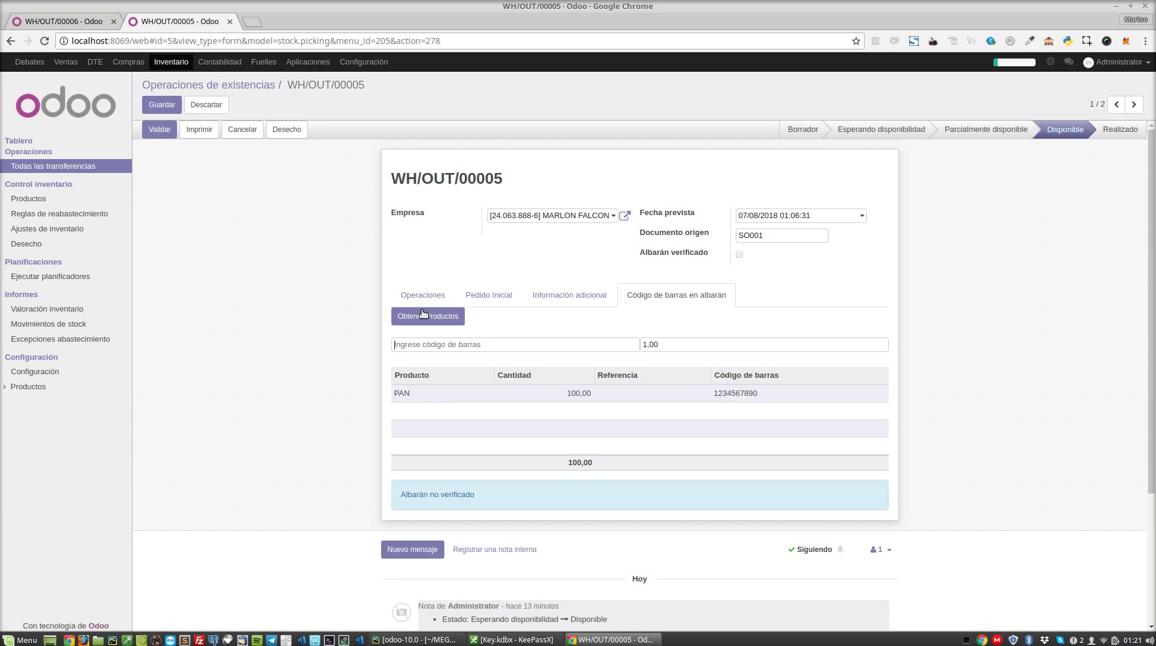
# Open the delivery with AGUA and PAN for editing and review its initial demand, additional information and barcode sections.
pyautogui.click(223, 85)
pyautogui.click(226, 170)
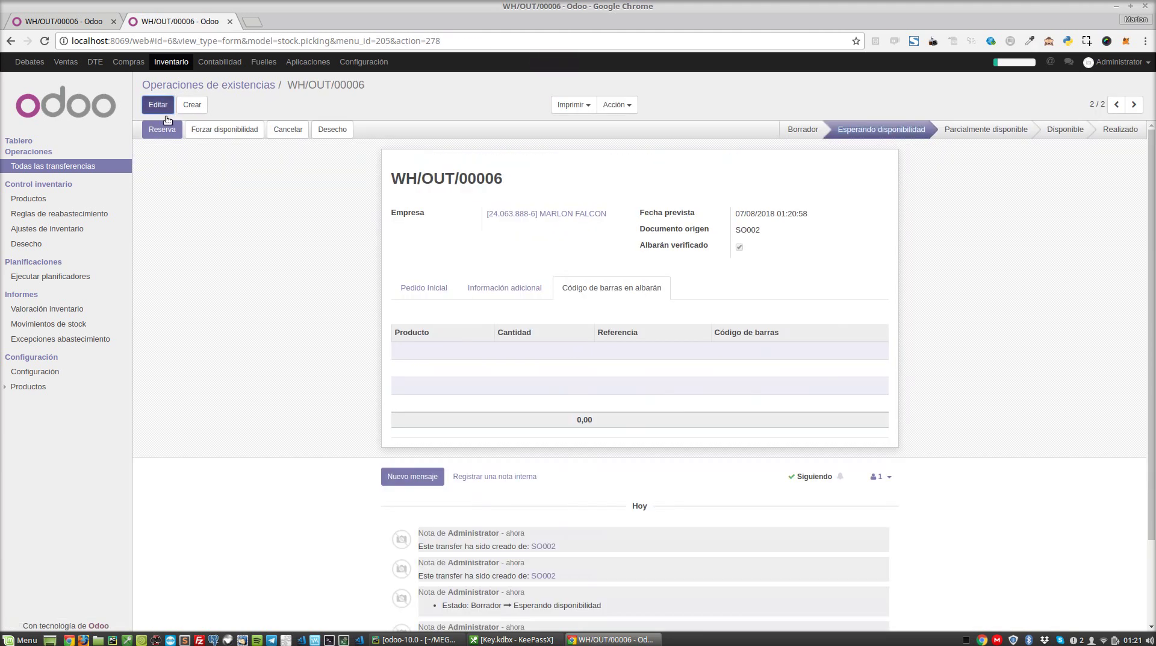
pyautogui.click(158, 105)
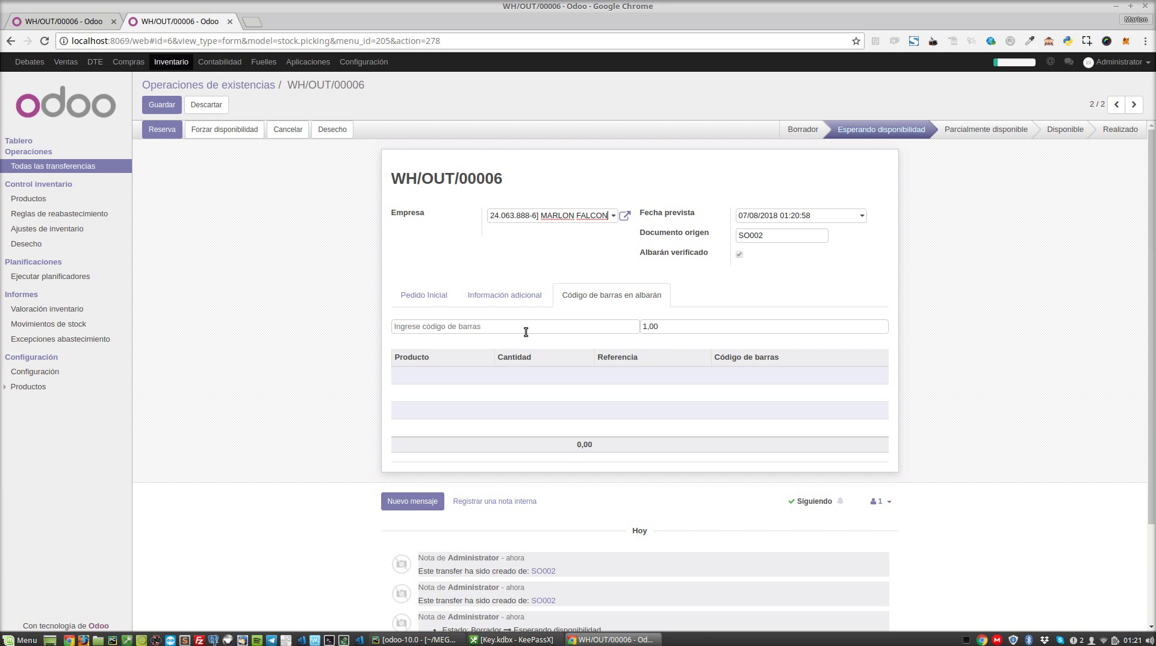
pyautogui.click(434, 296)
pyautogui.click(504, 295)
pyautogui.click(628, 295)
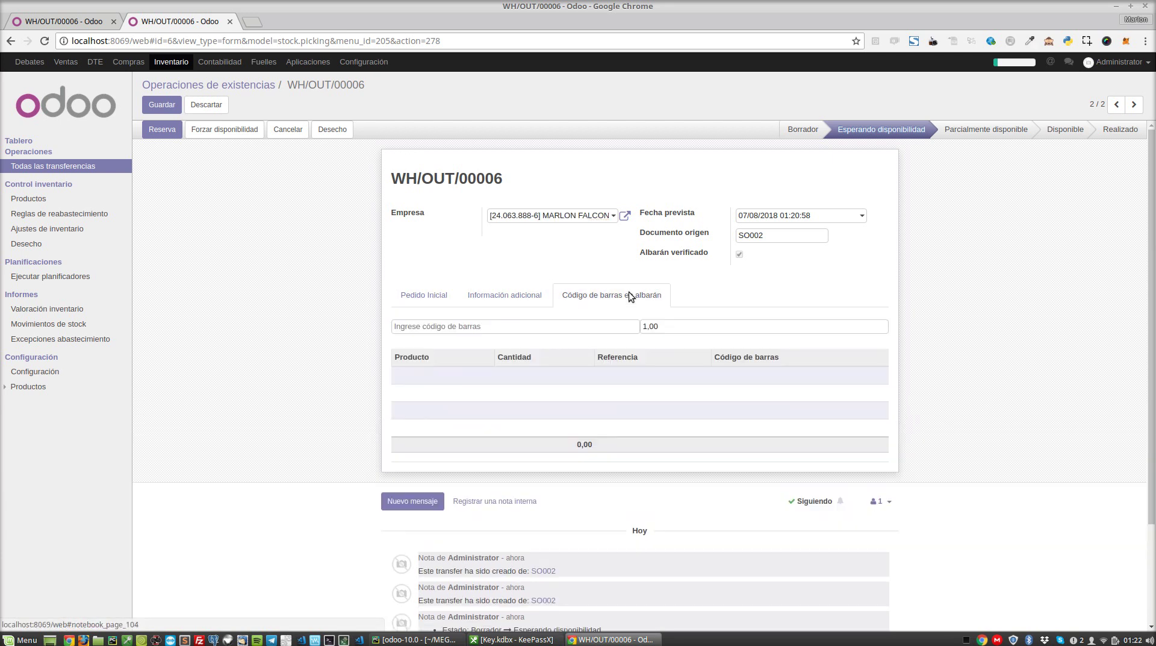
pyautogui.click(400, 302)
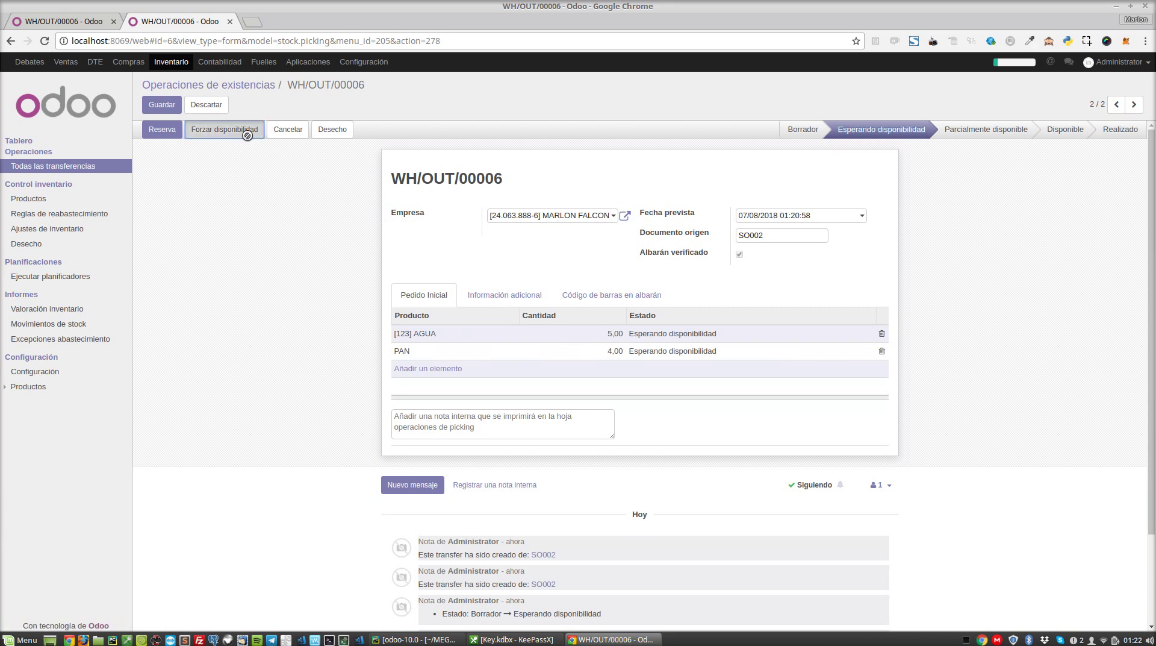
# Force availability on the delivery and load its products into the barcode verification list.
pyautogui.click(207, 129)
pyautogui.click(653, 305)
pyautogui.click(429, 319)
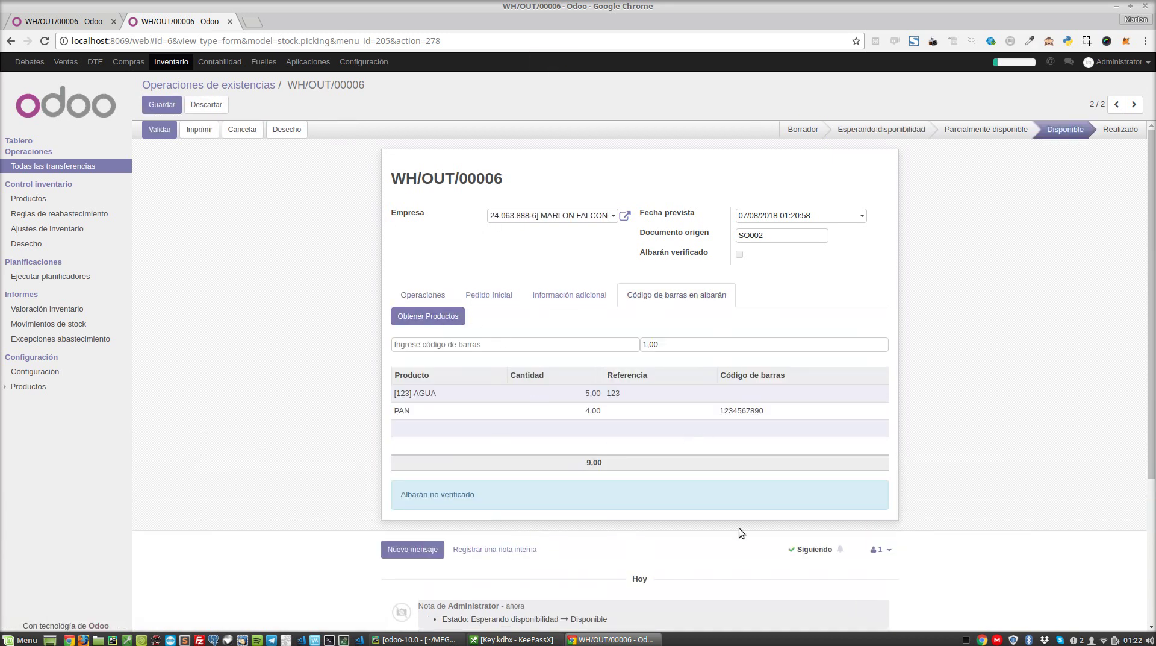
pyautogui.click(541, 345)
pyautogui.write('1234567890')
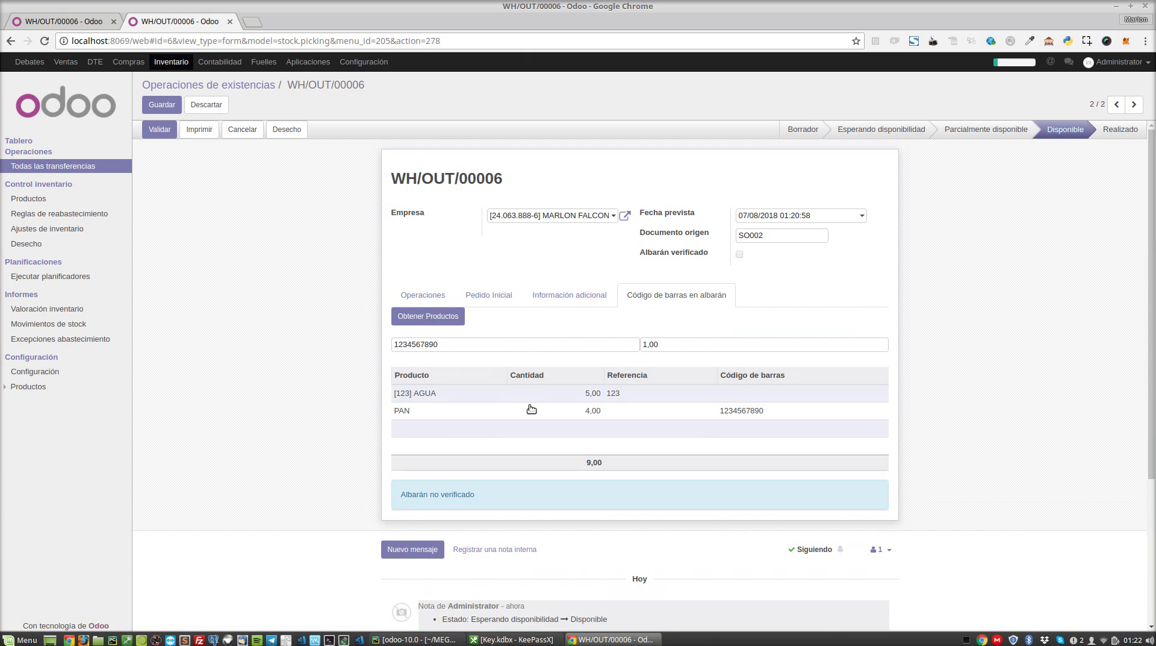
pyautogui.press('Return')
pyautogui.write('1234567890')
pyautogui.press('Return')
pyautogui.write('1234567890')
pyautogui.press('Return')
pyautogui.write('1234567890')
pyautogui.press('Return')
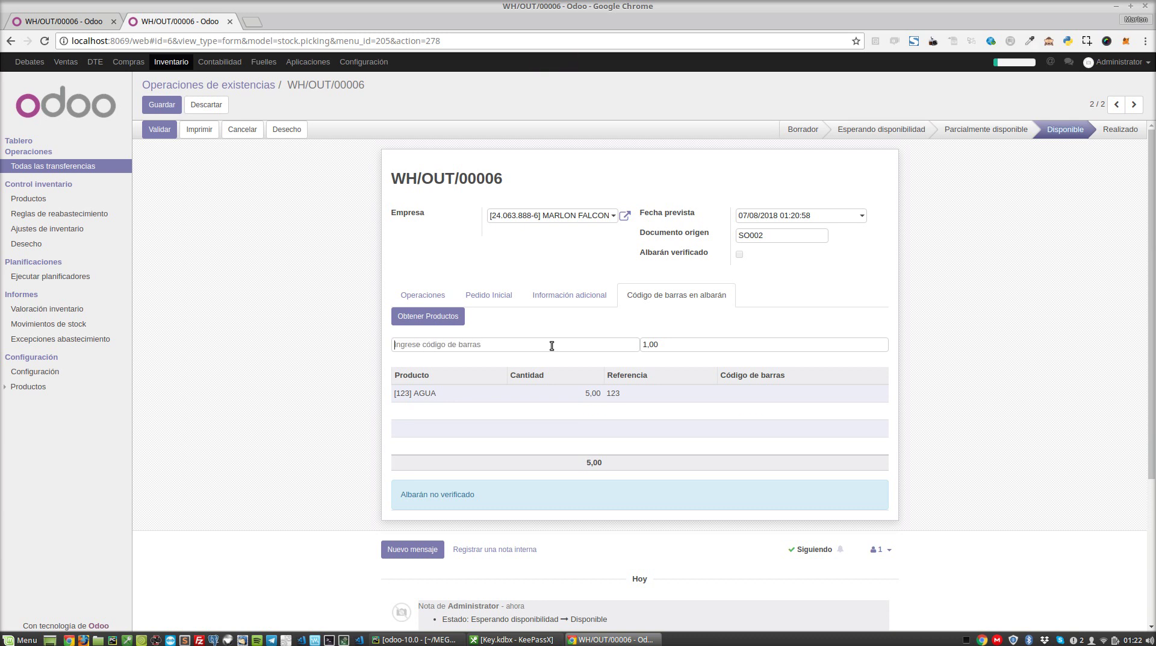
# Try to register an AGUA unit by entering 123 as its barcode.
pyautogui.write('123')
pyautogui.press('Return')
pyautogui.press('Return')
# Check AGUA's internal reference and barcode in its product record.
pyautogui.click(44, 23)
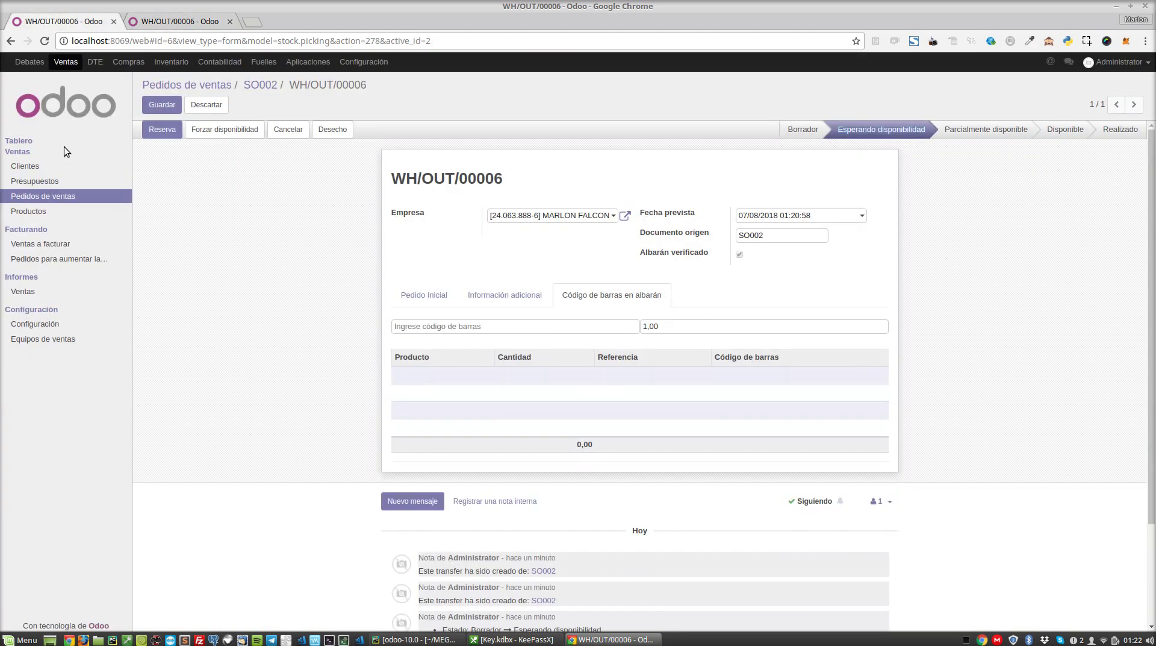
pyautogui.click(29, 211)
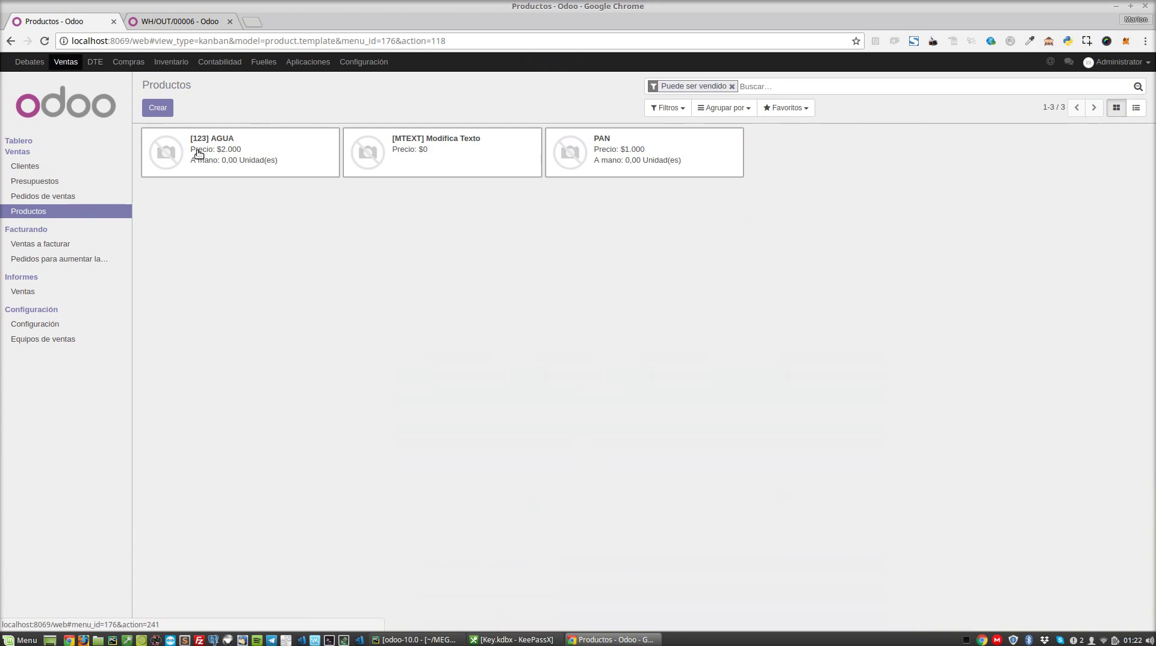
pyautogui.click(310, 158)
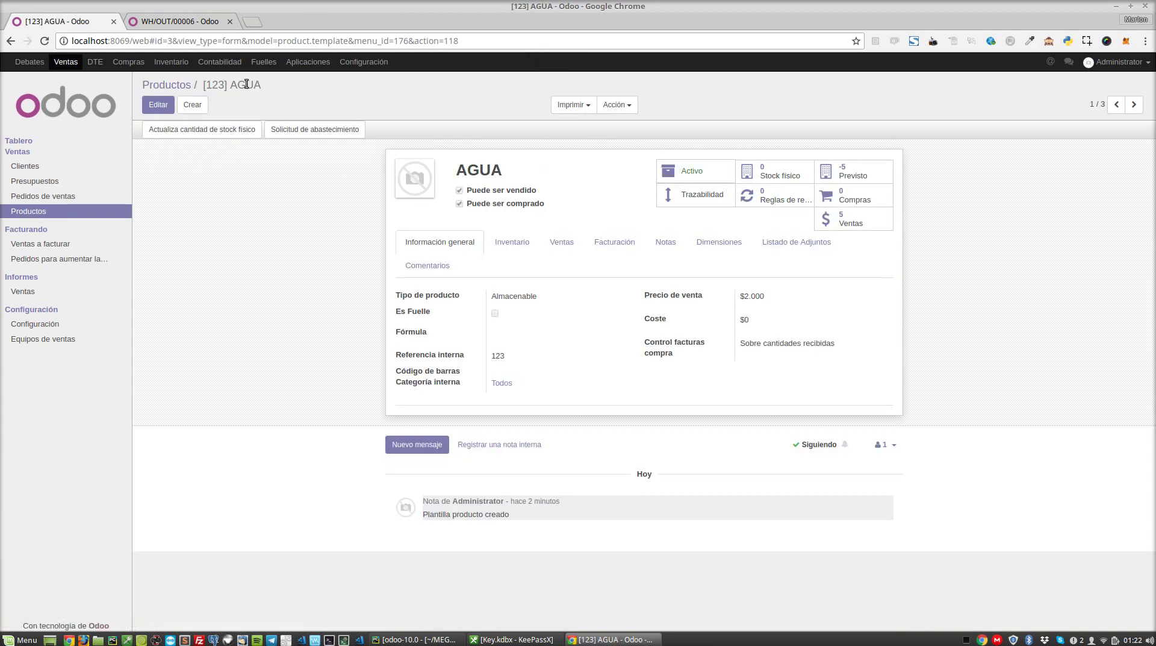
# Return to the delivery and edit the barcode entry down to 123.
pyautogui.click(145, 23)
pyautogui.write('1234567890')
pyautogui.press('BackSpace')
pyautogui.press('BackSpace')
pyautogui.press('BackSpace')
pyautogui.press('BackSpace')
pyautogui.press('BackSpace')
pyautogui.press('BackSpace')
pyautogui.press('BackSpace')
pyautogui.press('BackSpace')
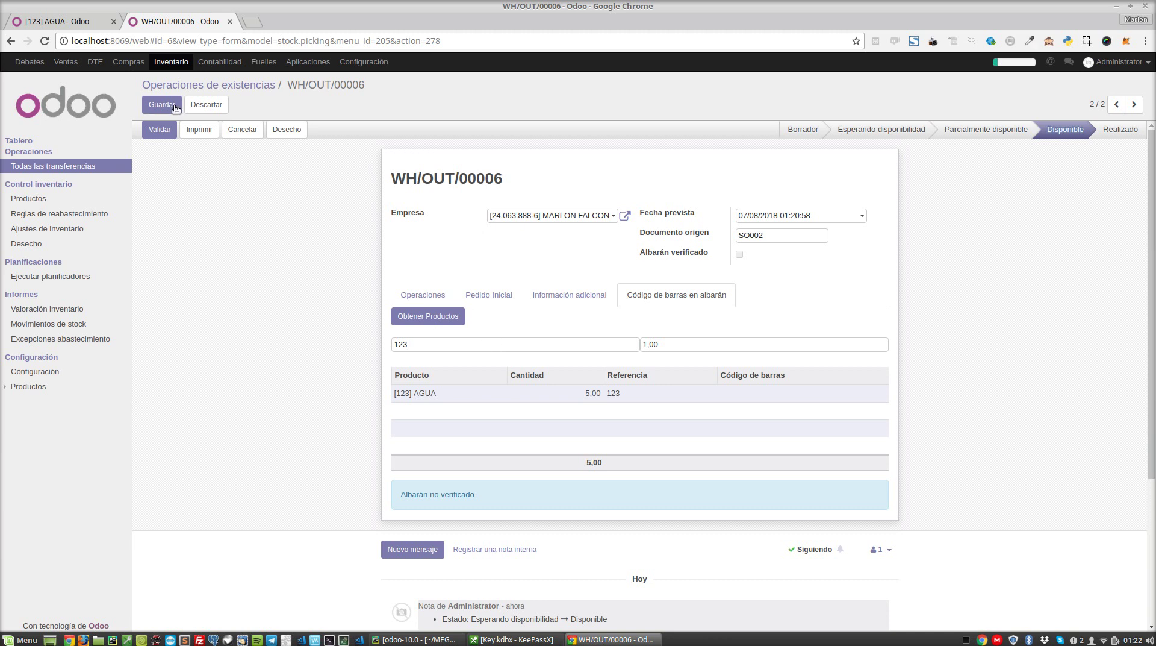
# Discard the unsaved delivery changes and reopen the AGUA and PAN delivery's barcode section in edit mode.
pyautogui.click(74, 165)
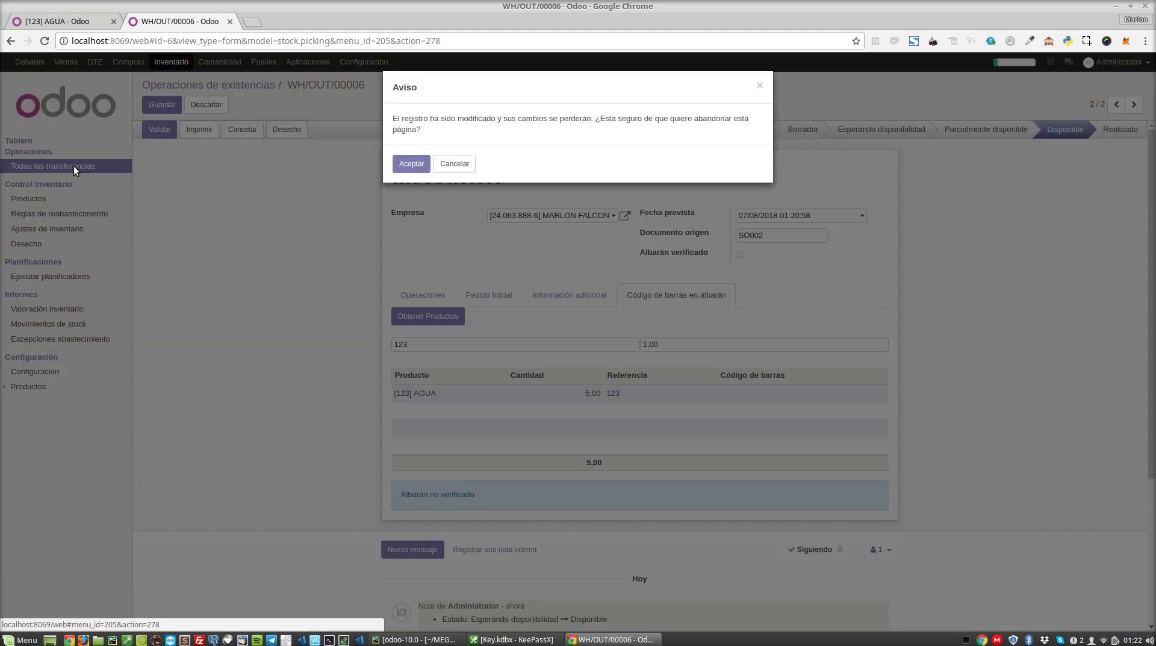
pyautogui.click(412, 164)
pyautogui.click(200, 174)
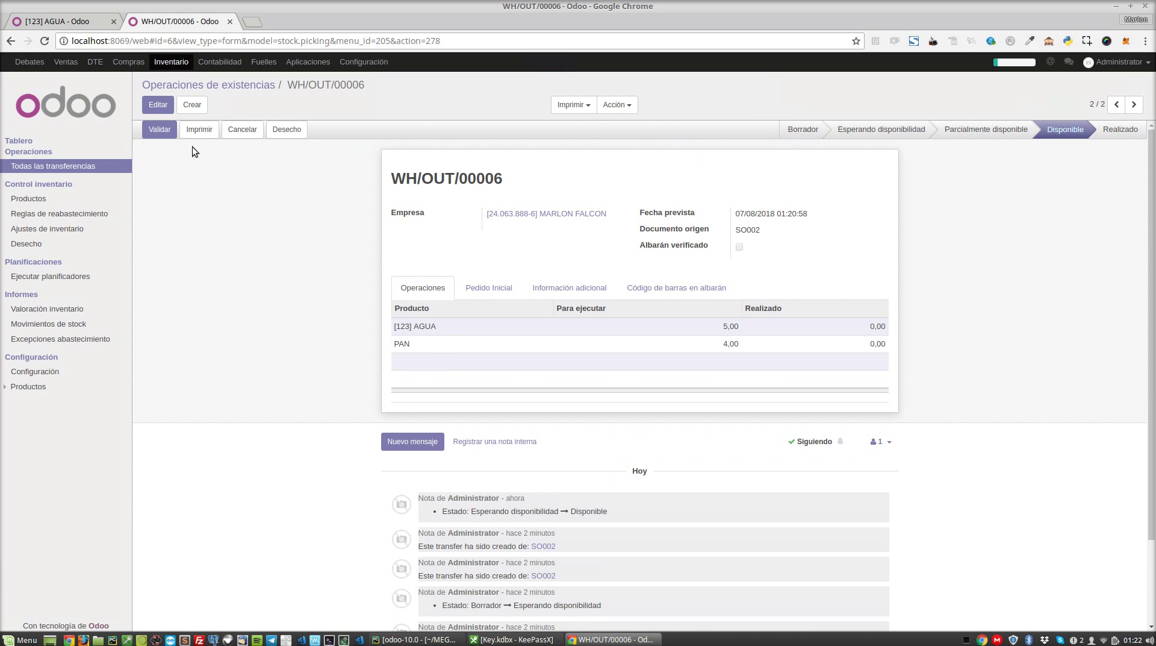
pyautogui.click(159, 106)
pyautogui.click(676, 294)
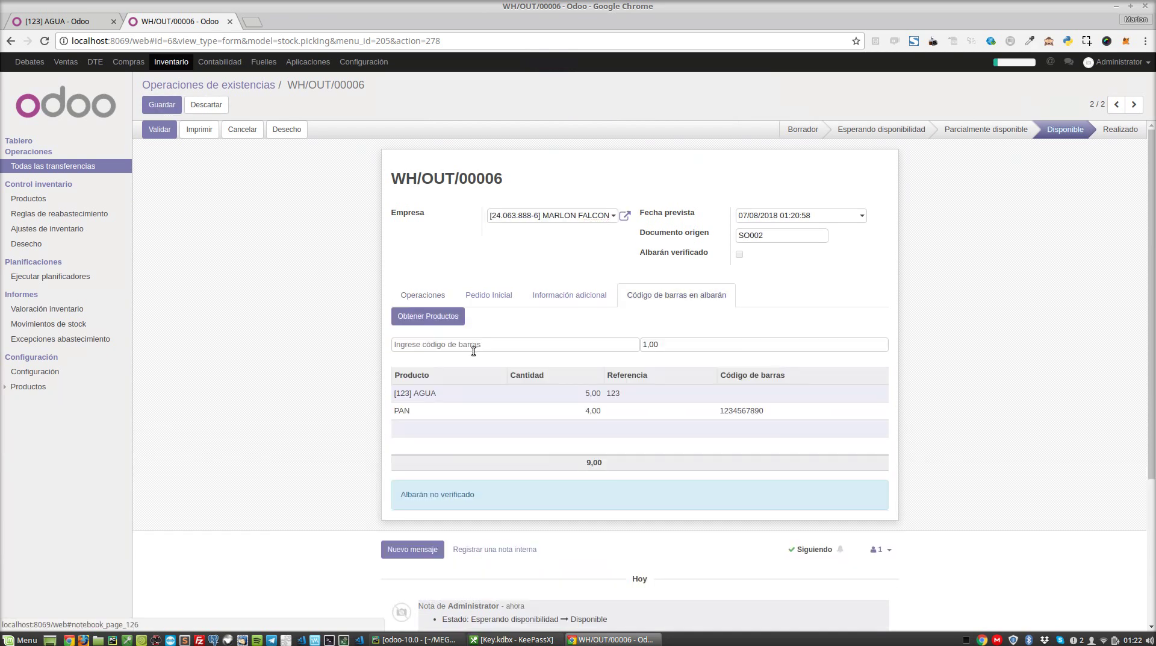
# Try to register AGUA with code 123 in the delivery check and dismiss the warning.
pyautogui.write('12113')
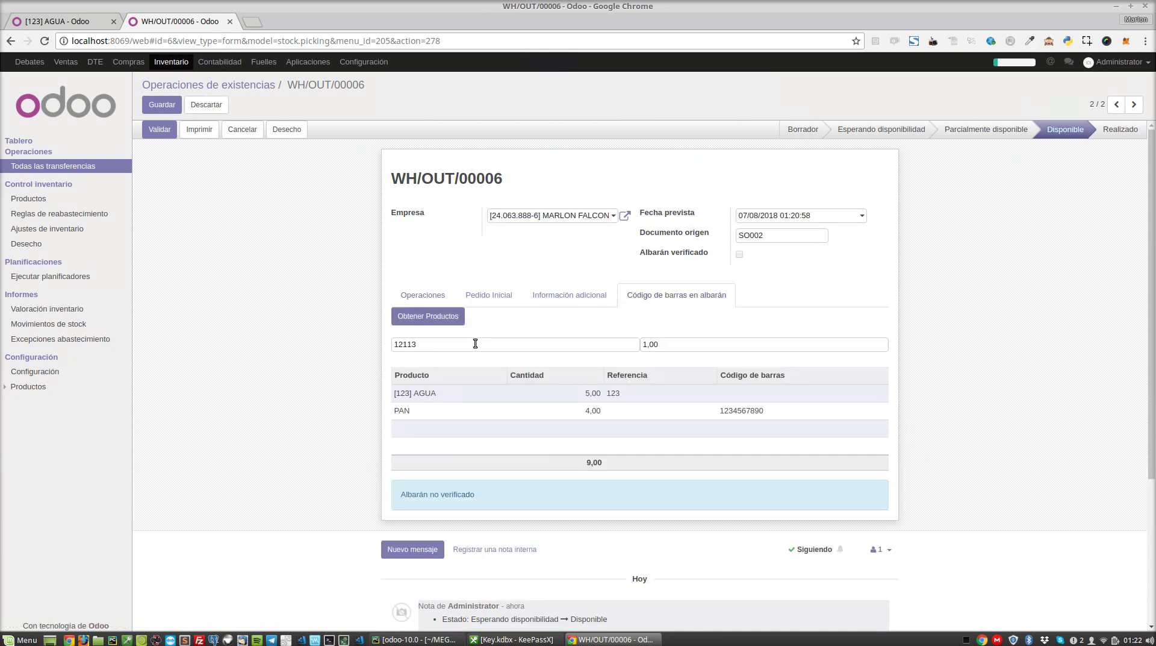
pyautogui.write('3')
pyautogui.press('Return')
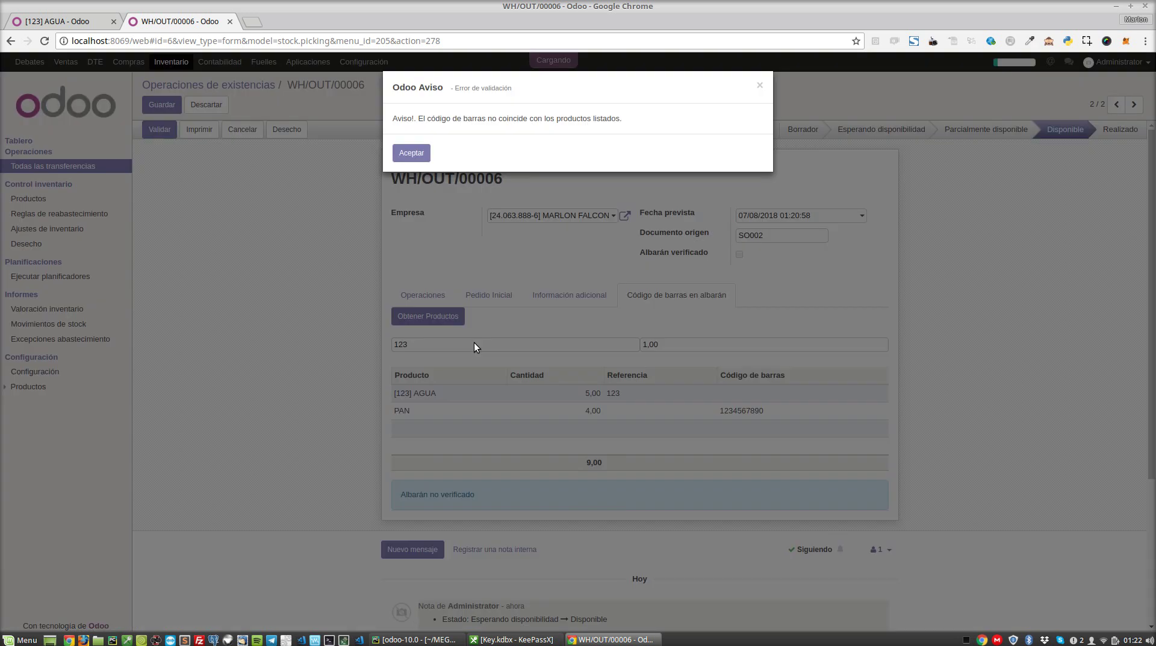
pyautogui.click(411, 153)
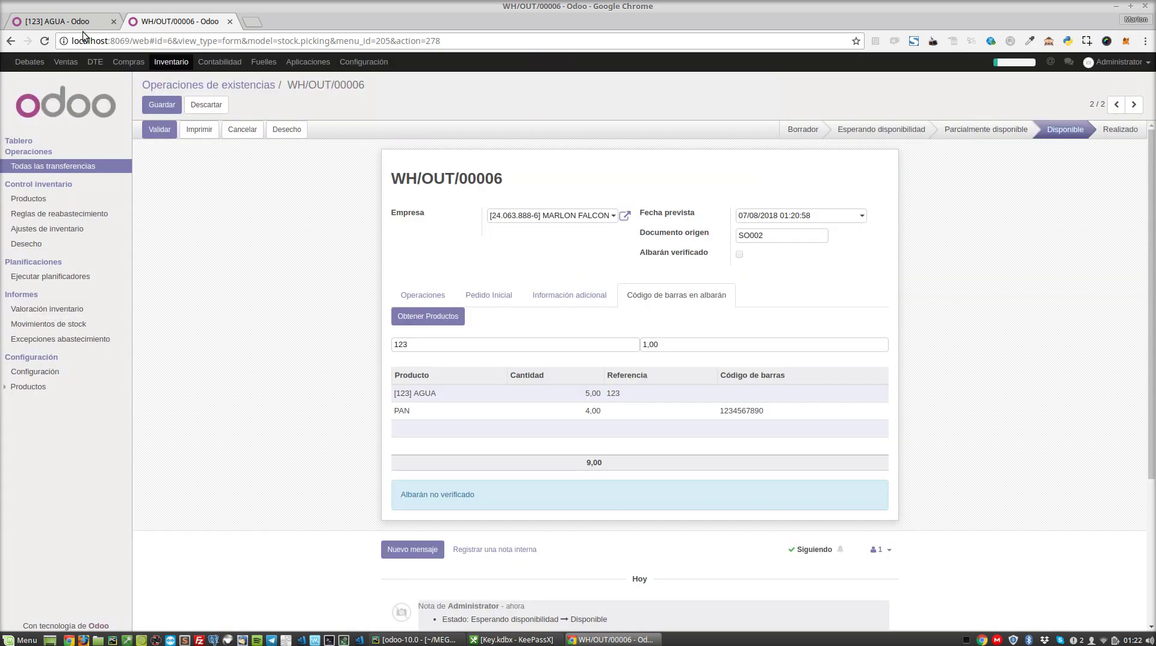
# Set the AGUA product's barcode to 123 in its product record and save it.
pyautogui.click(84, 22)
pyautogui.click(159, 106)
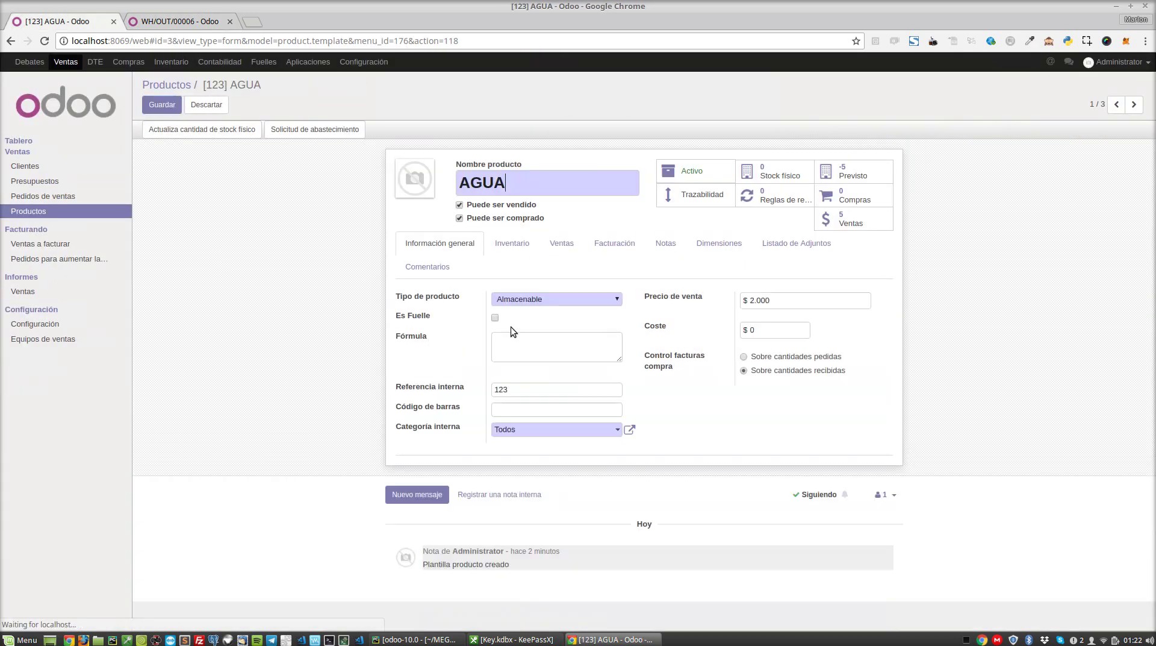
pyautogui.click(526, 410)
pyautogui.write('123')
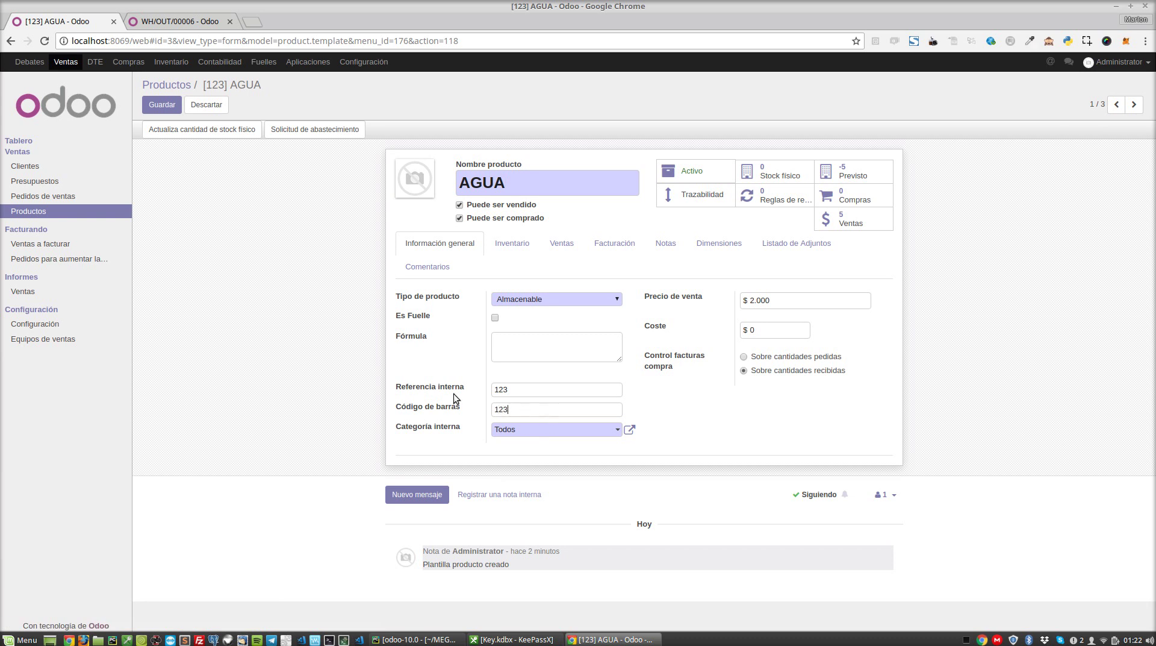
pyautogui.click(170, 105)
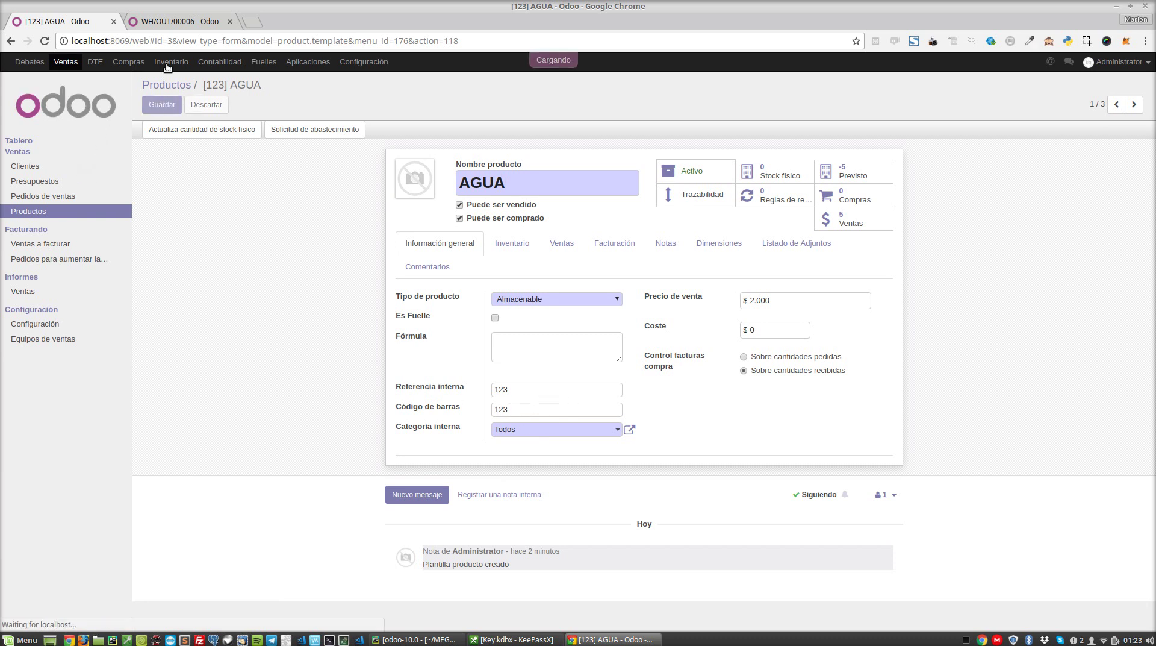
pyautogui.click(172, 25)
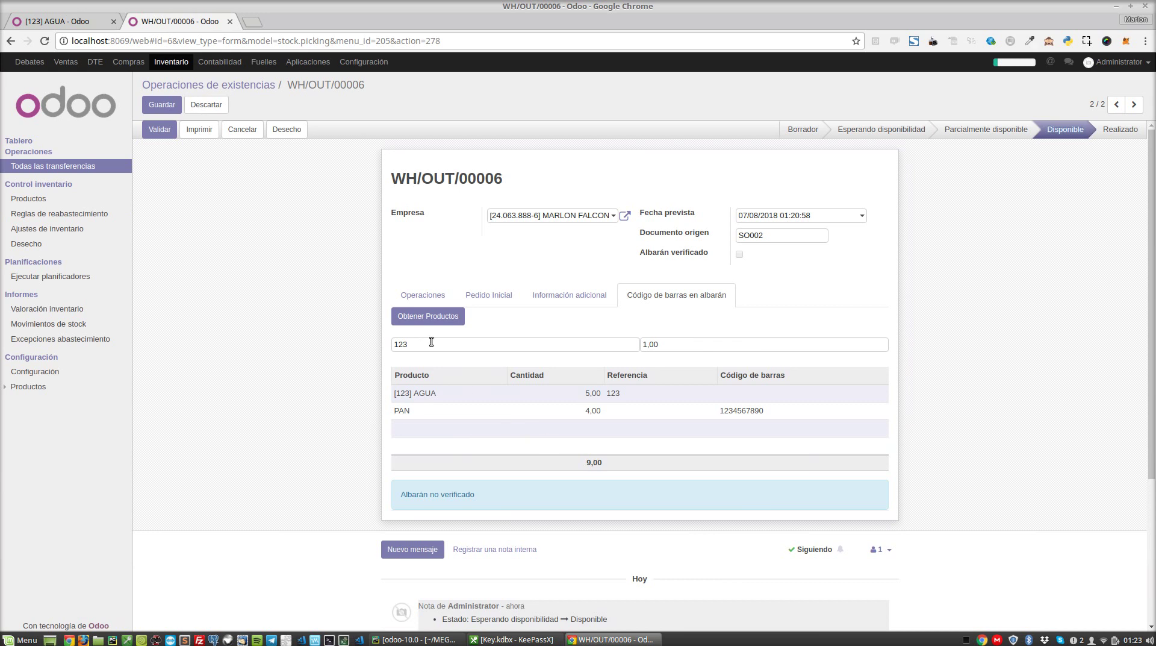
pyautogui.write('123456')
pyautogui.press('Return')
pyautogui.write('123456')
pyautogui.moveTo(453, 353); pyautogui.dragTo(361, 338)
pyautogui.hotkey('ctrl', 'c')
pyautogui.press('Return')
pyautogui.press('Tab')
pyautogui.write('2')
pyautogui.click(584, 352)
pyautogui.hotkey('ctrl', 'v')
pyautogui.press('Return')
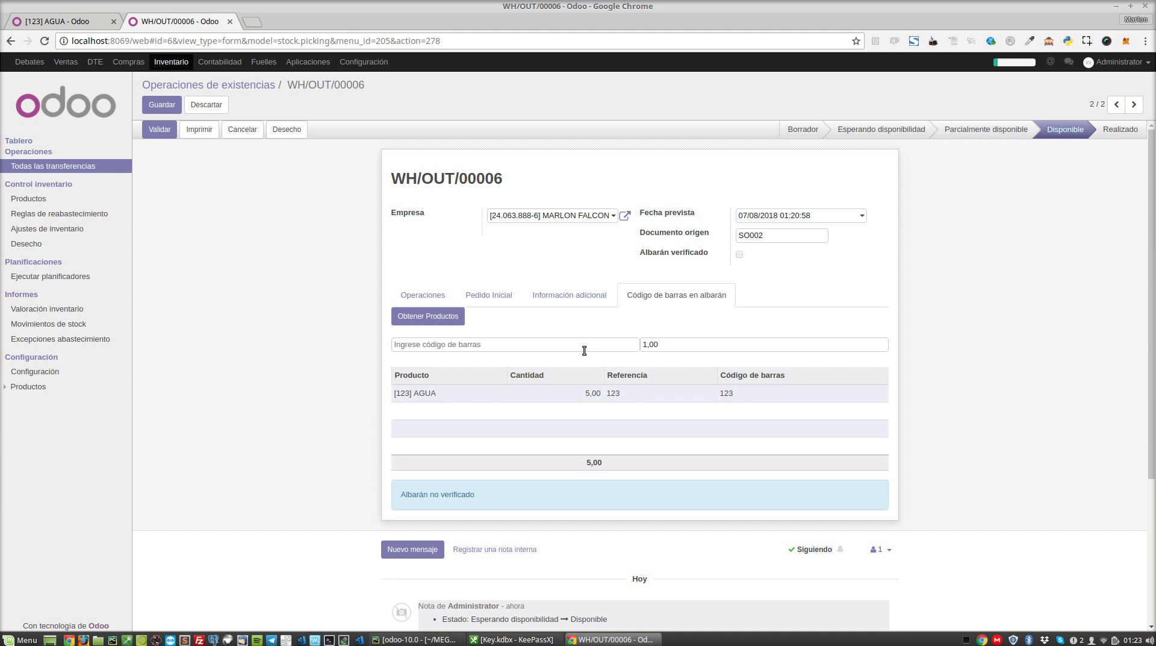
# Register the 5 AGUA units one by one with barcode 123, and save the delivery before returning to the stock operations list.
pyautogui.write('123')
pyautogui.press('Return')
pyautogui.write('123')
pyautogui.press('Return')
pyautogui.write('123')
pyautogui.press('Return')
pyautogui.write('123')
pyautogui.press('Return')
pyautogui.write('123')
pyautogui.press('Return')
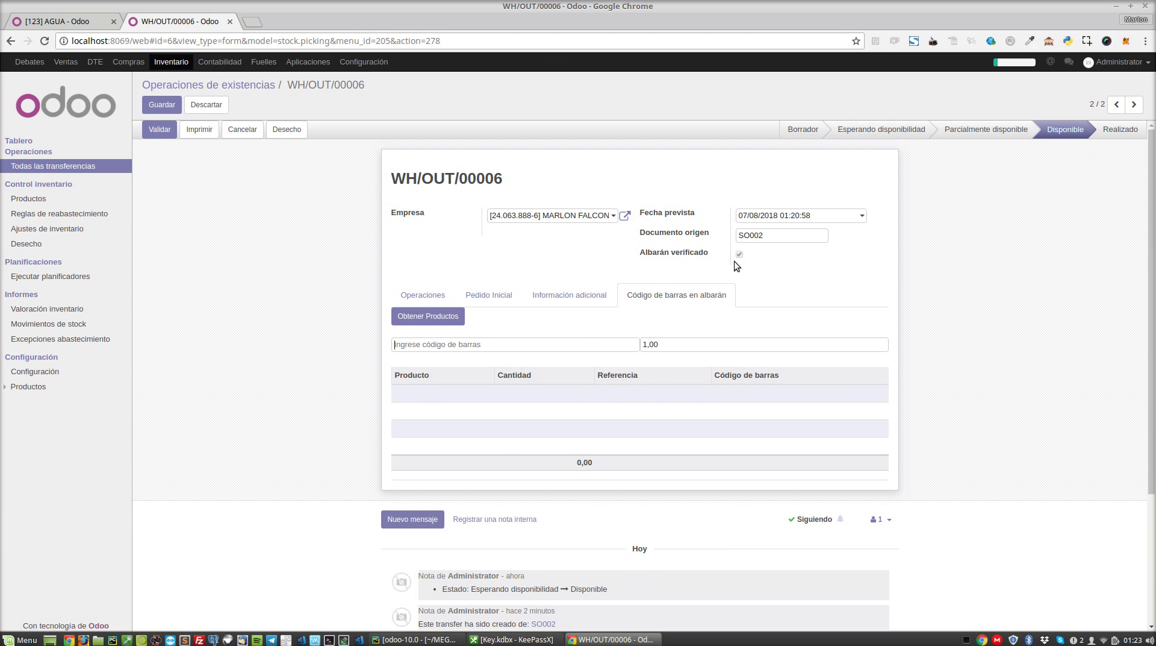
pyautogui.click(162, 104)
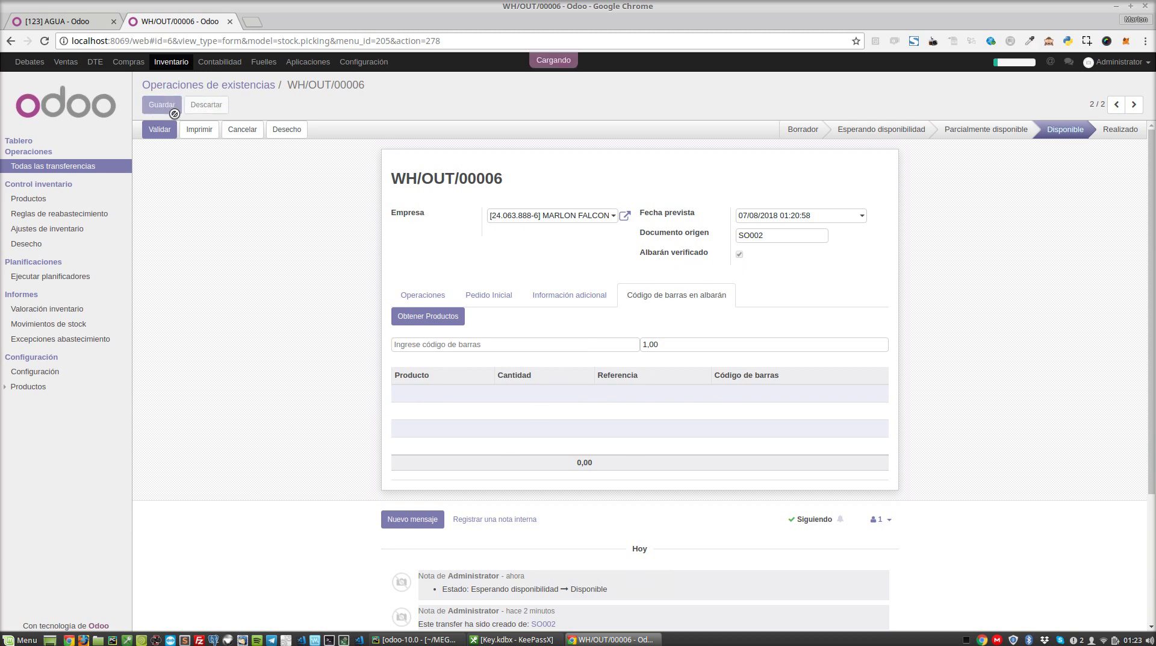
pyautogui.click(234, 87)
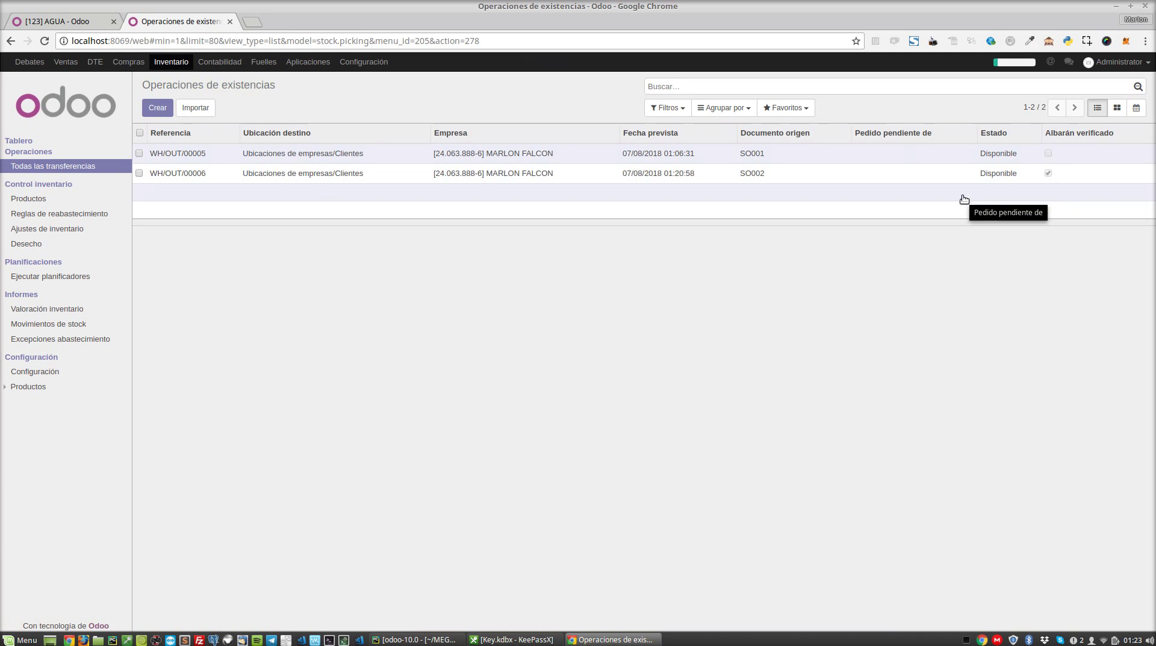
# Open odoo.com/apps in a new browser tab and view the Barcode Scan Picking Inverse module page.
pyautogui.click(252, 22)
pyautogui.write('odoo.com/apps')
pyautogui.press('Return')
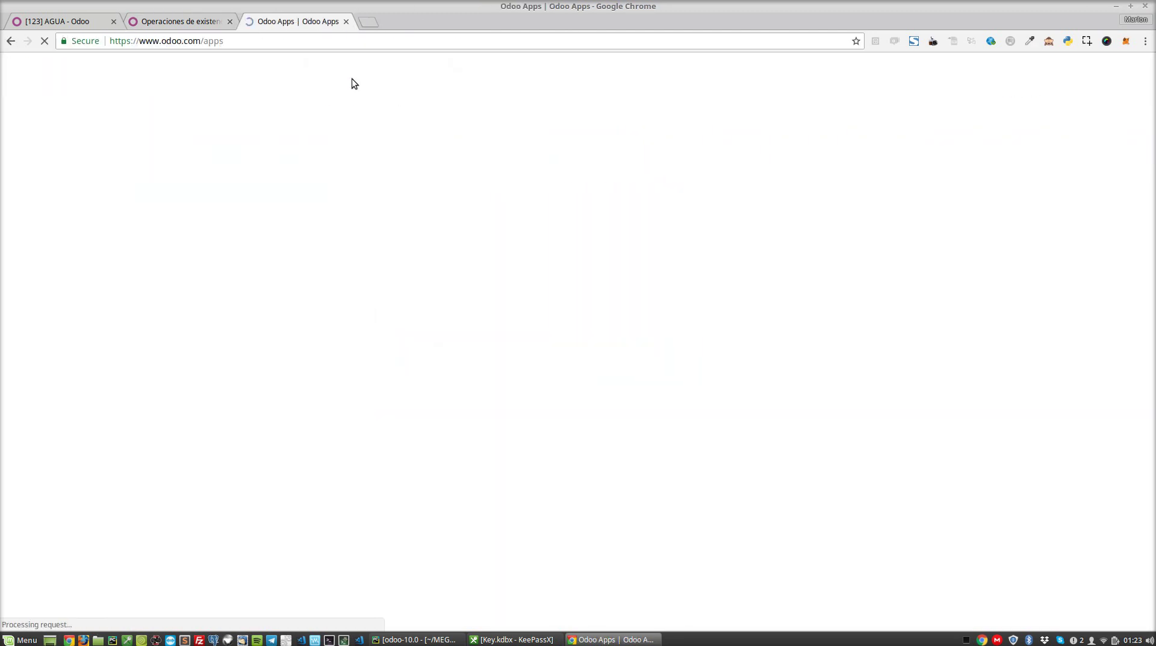
pyautogui.scroll(-3, 482, 354)
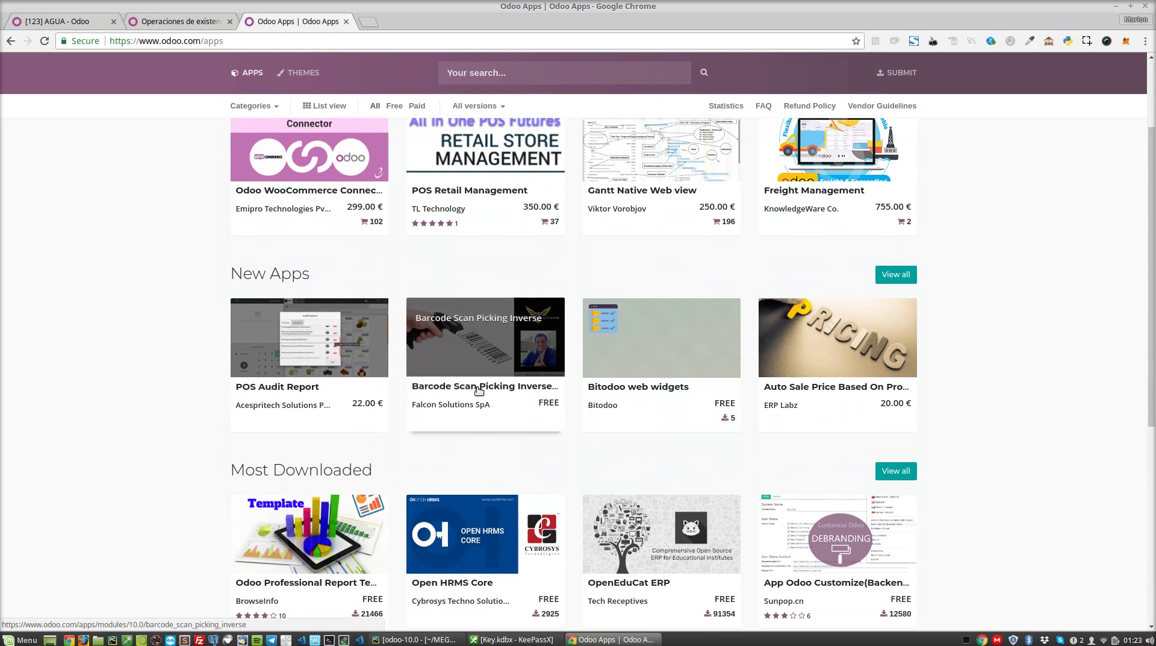
pyautogui.click(482, 355)
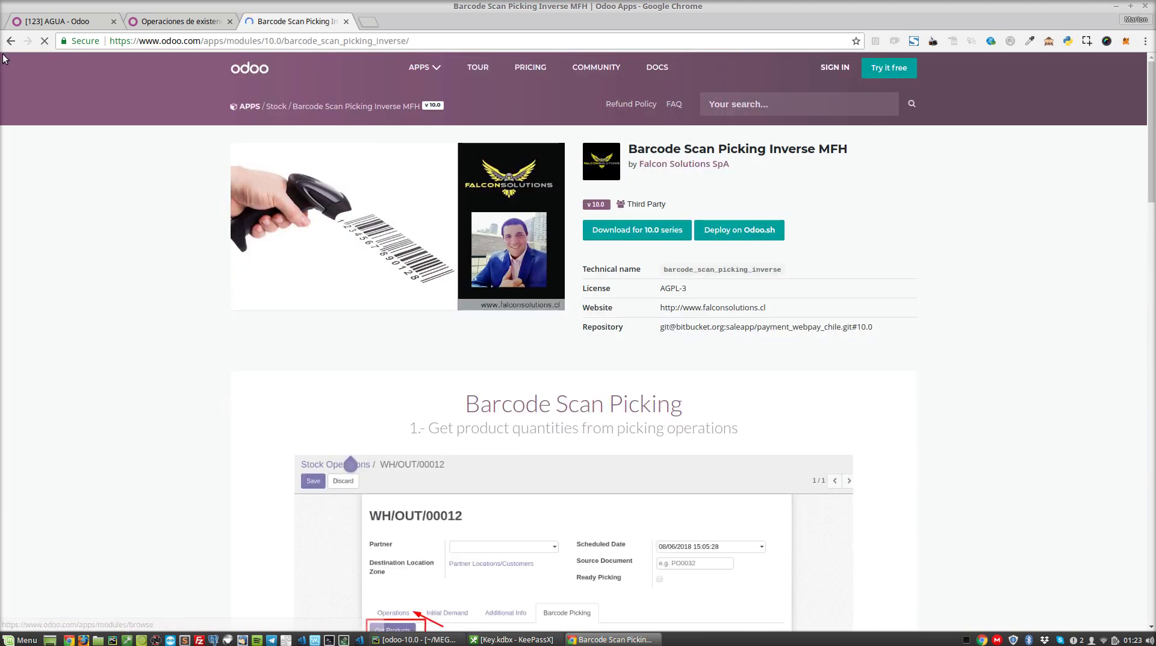
# Return to the Odoo Apps store front page, search for "inverse" and look through the resulting modules.
pyautogui.click(11, 40)
pyautogui.scroll(3, 564, 121)
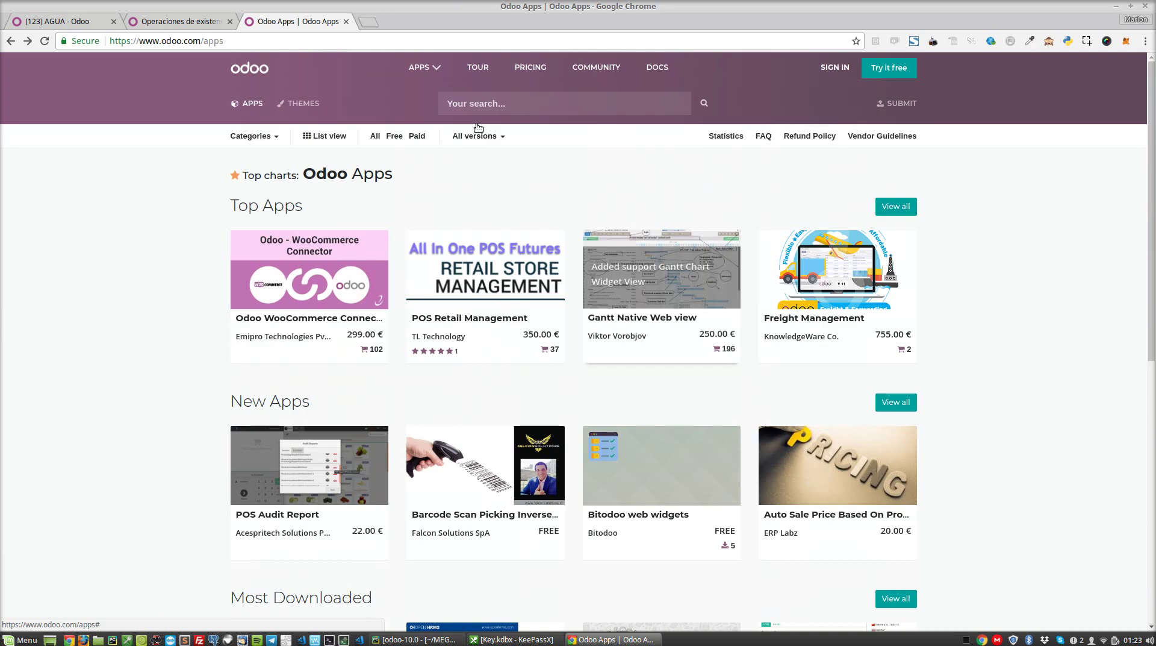
pyautogui.click(497, 104)
pyautogui.write('inve')
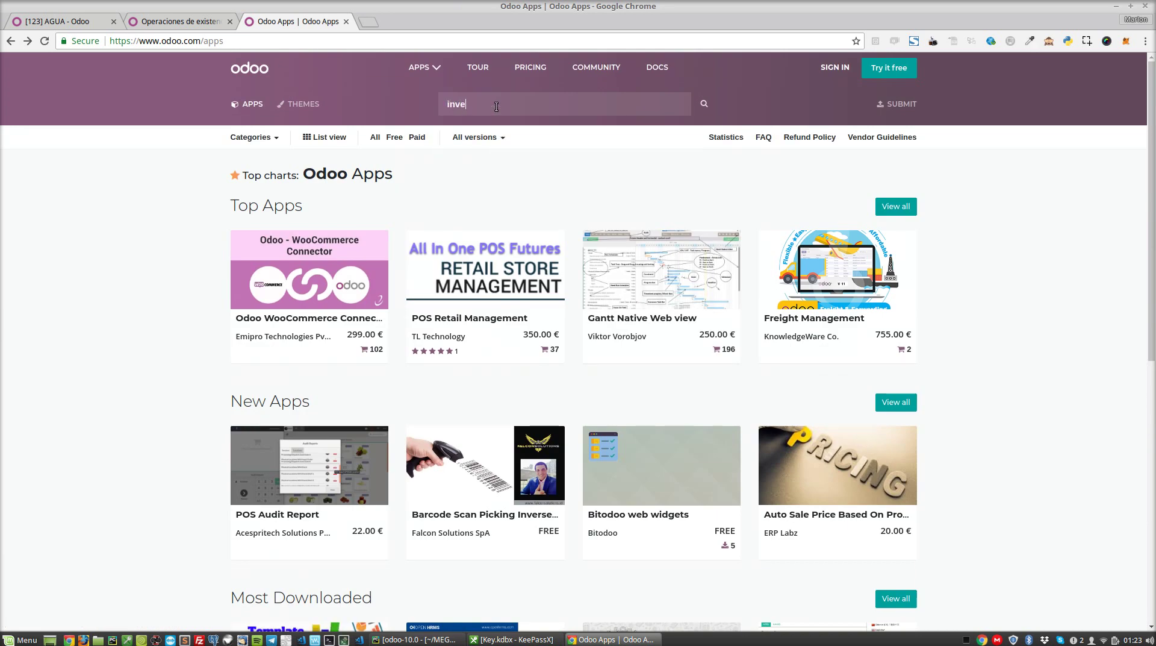
pyautogui.write('rserse')
pyautogui.press('Return')
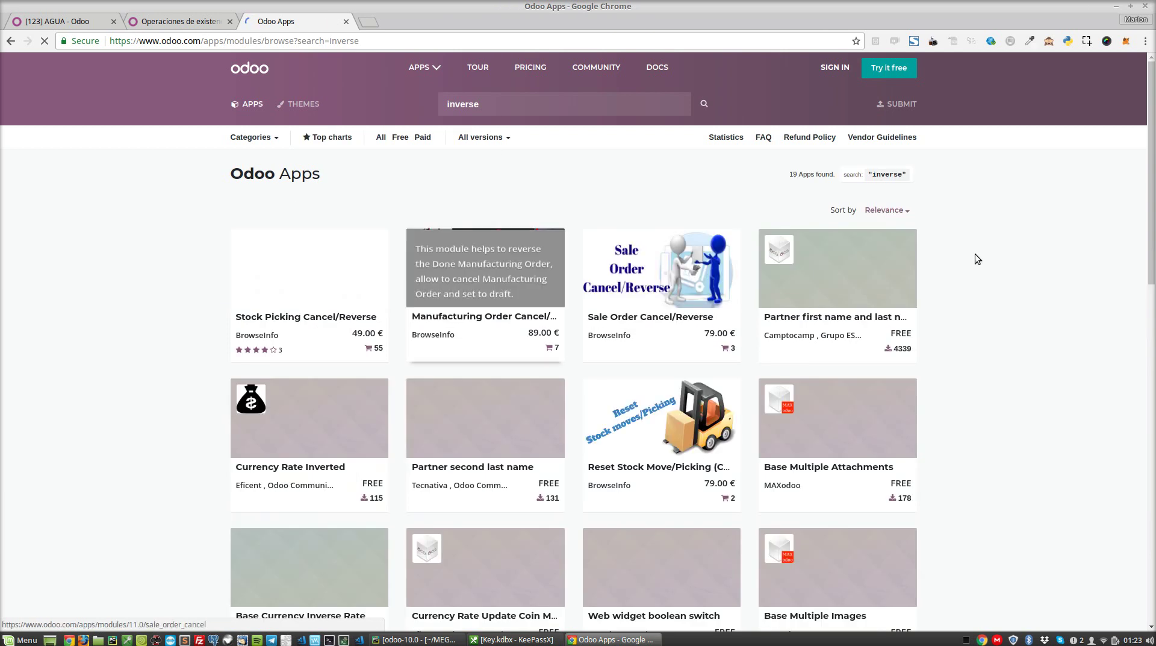
pyautogui.scroll(-3, 1154, 172)
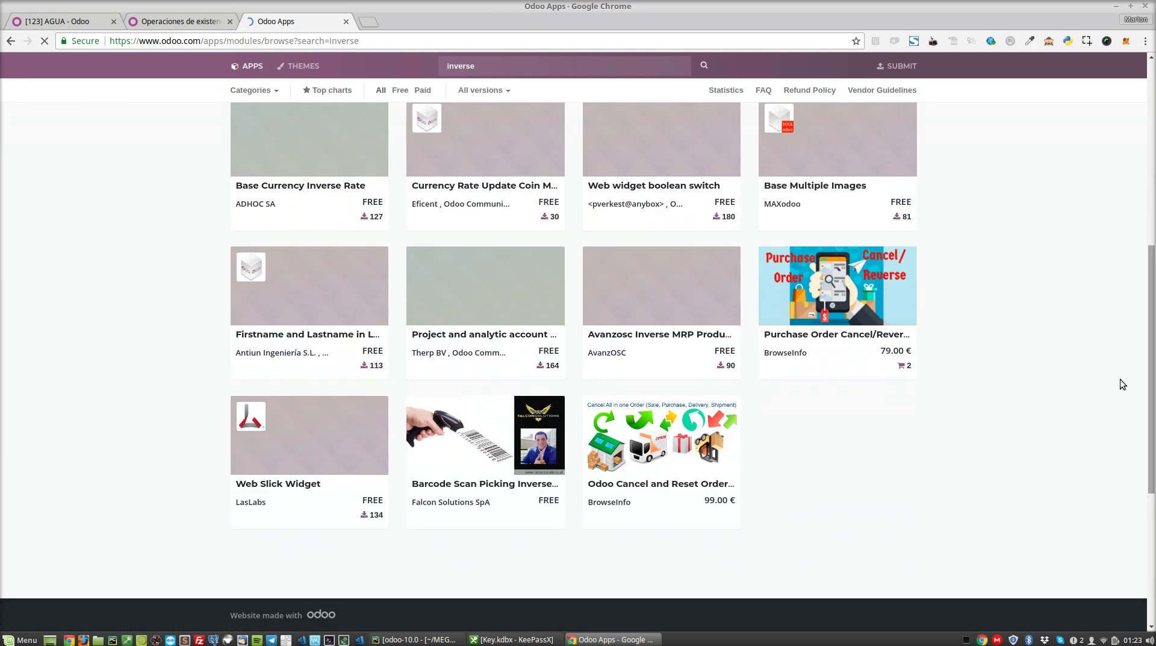